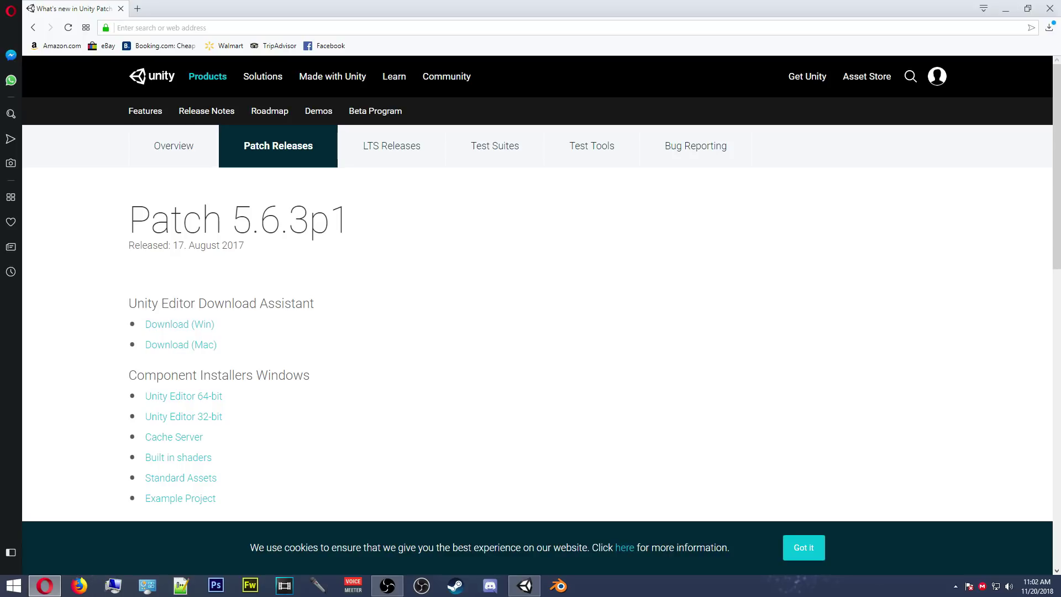
Look over the Unity patch 5.6.3p1 release page and its download options
{"action": "scroll", "coordinate": [542, 287], "scroll_direction": "down", "scroll_amount": 1}
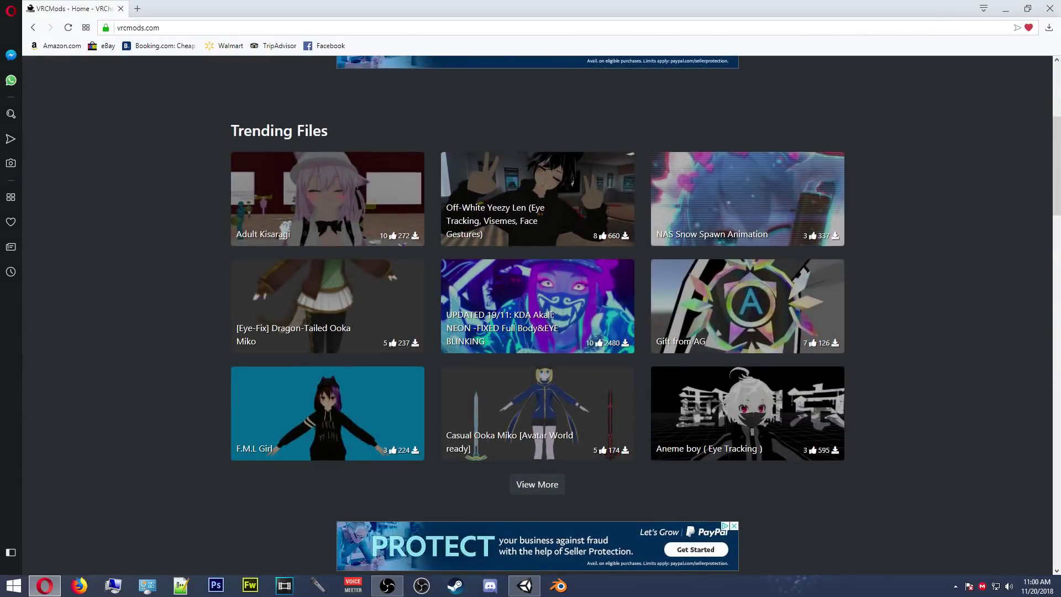
Browse the avatar listings on VRCMods and download the F.M.L Girl model from the trending files
{"action": "scroll", "coordinate": [535, 314], "scroll_direction": "down", "scroll_amount": 7}
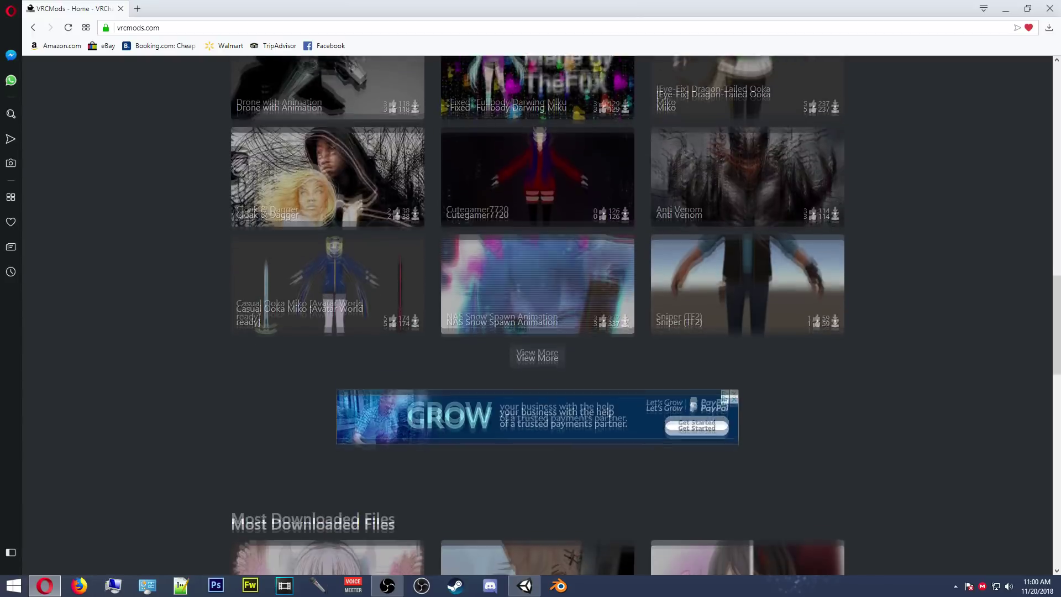
{"action": "scroll", "coordinate": [534, 315], "scroll_direction": "down", "scroll_amount": 8}
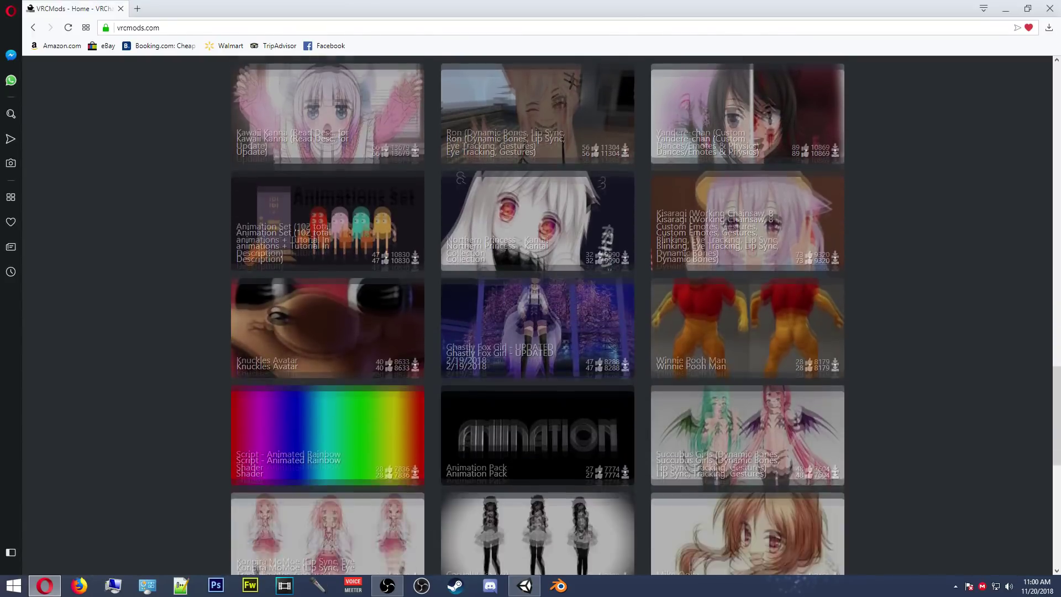
{"action": "scroll", "coordinate": [535, 314], "scroll_direction": "down", "scroll_amount": 4}
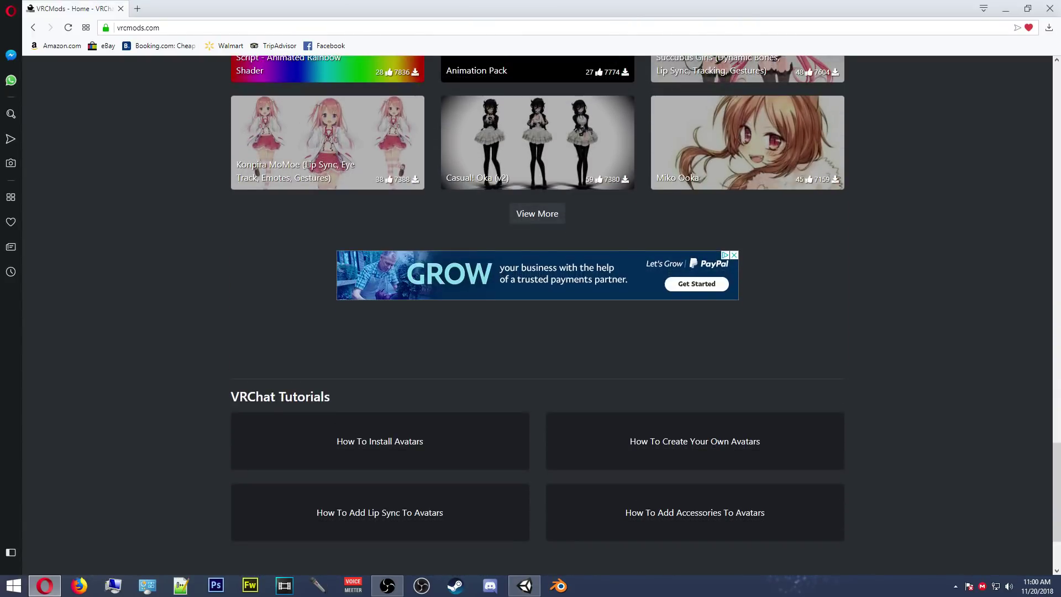
{"action": "scroll", "coordinate": [535, 314], "scroll_direction": "up", "scroll_amount": 1}
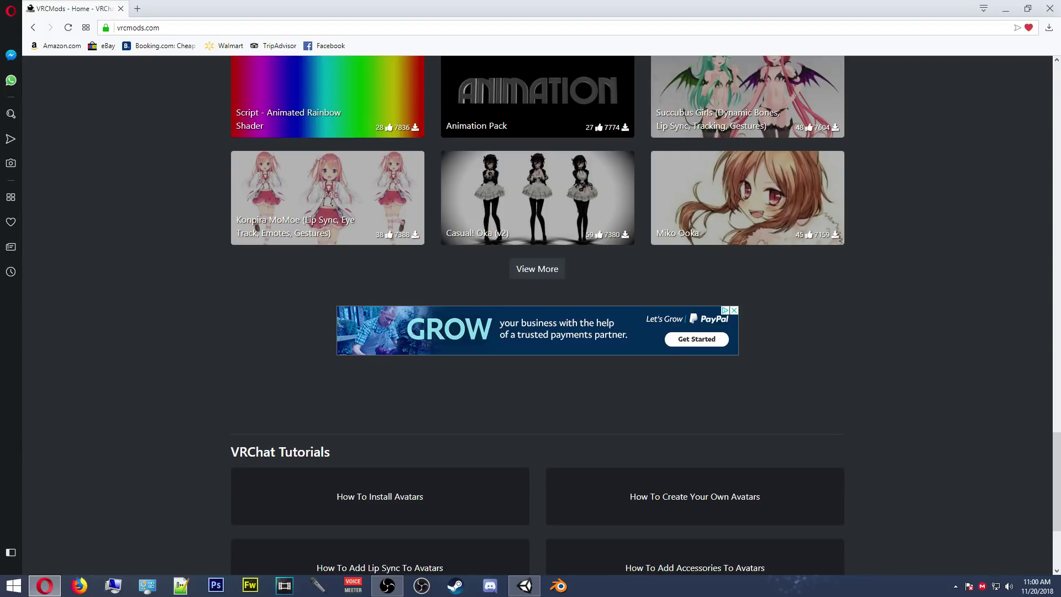
{"action": "scroll", "coordinate": [535, 315], "scroll_direction": "up", "scroll_amount": 13}
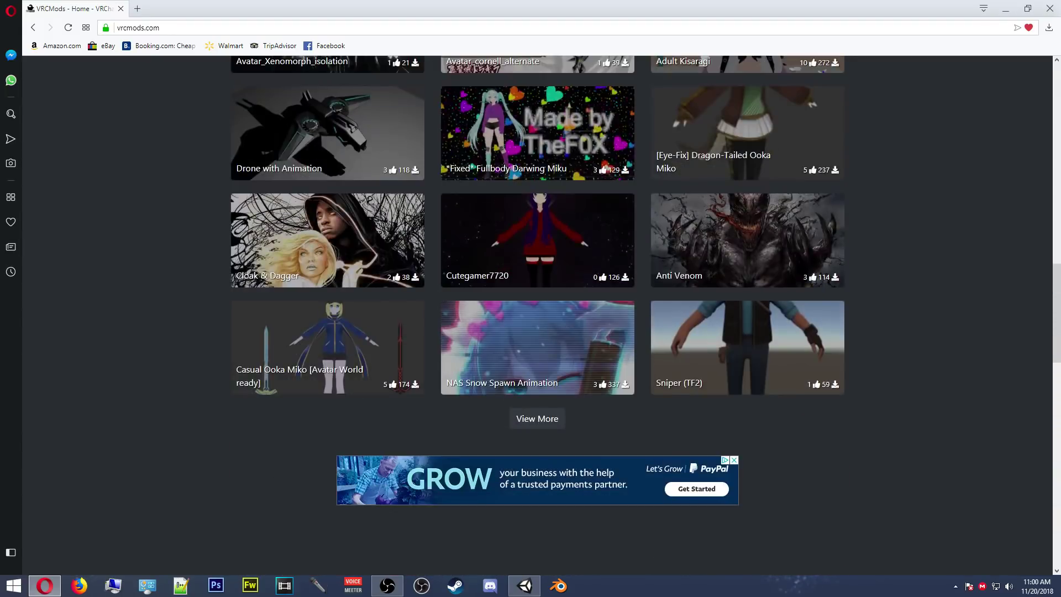
{"action": "scroll", "coordinate": [535, 315], "scroll_direction": "up", "scroll_amount": 15}
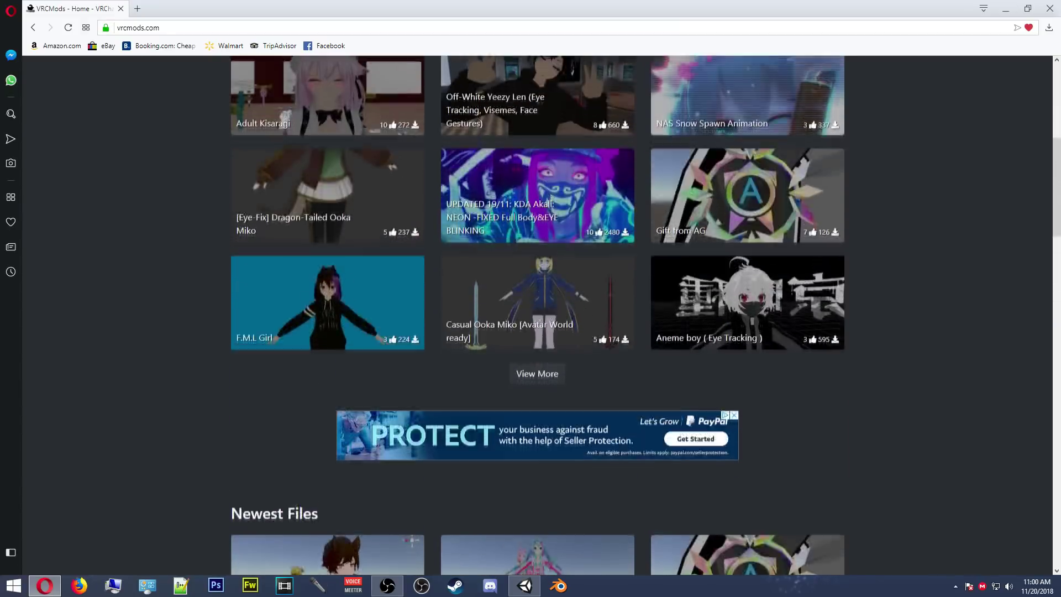
{"action": "scroll", "coordinate": [327, 249], "scroll_direction": "down", "scroll_amount": 2}
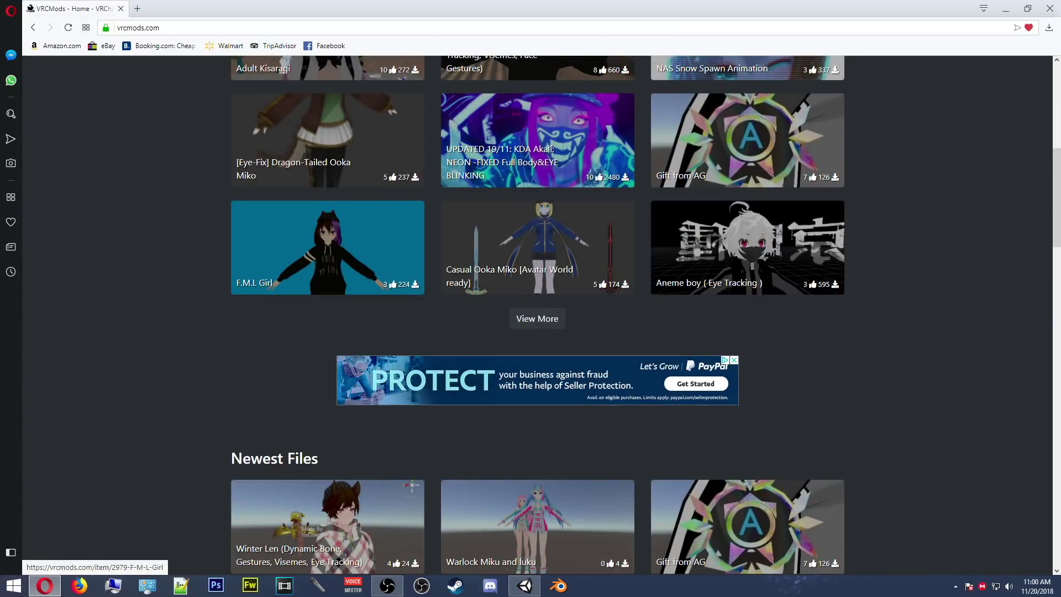
{"action": "left_click", "coordinate": [328, 249]}
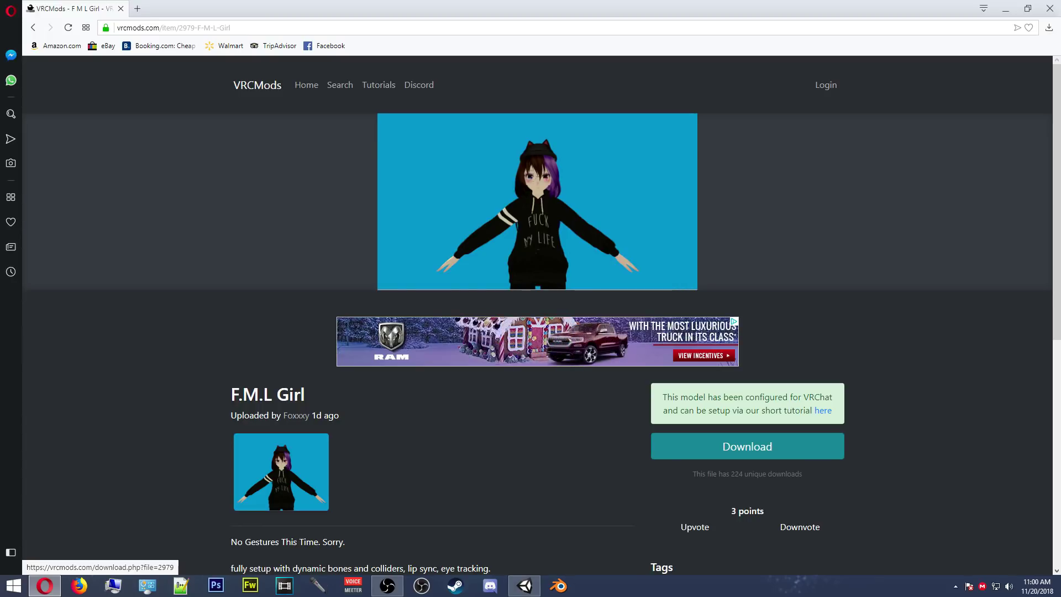
{"action": "left_click", "coordinate": [747, 446]}
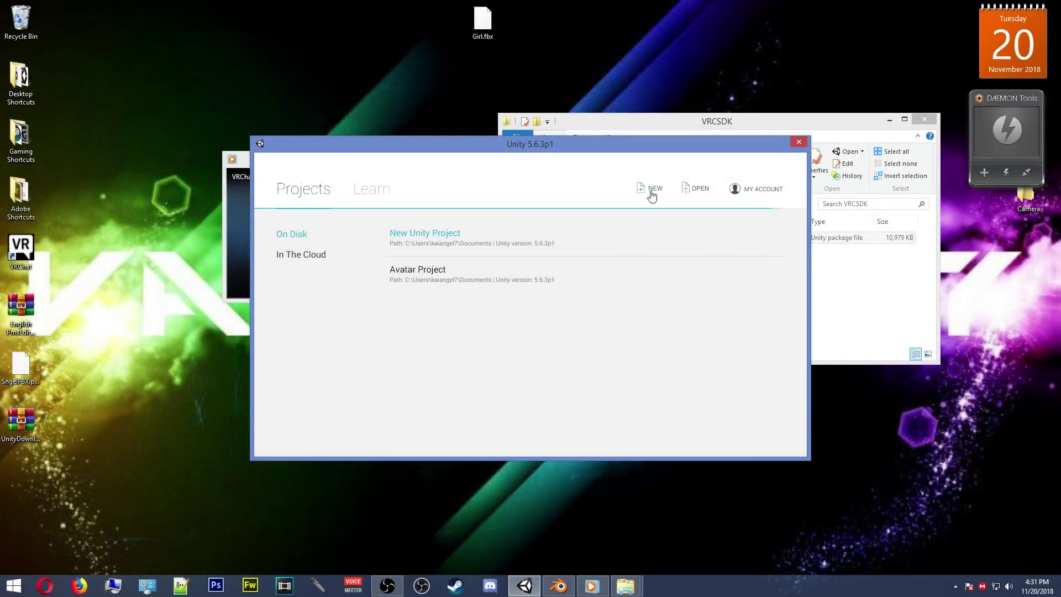
Create the 3D project New Unity Project 1 in Unity and import the full VRCSDK-2018.11.05.17.42_Public package into it
{"action": "left_click", "coordinate": [655, 193]}
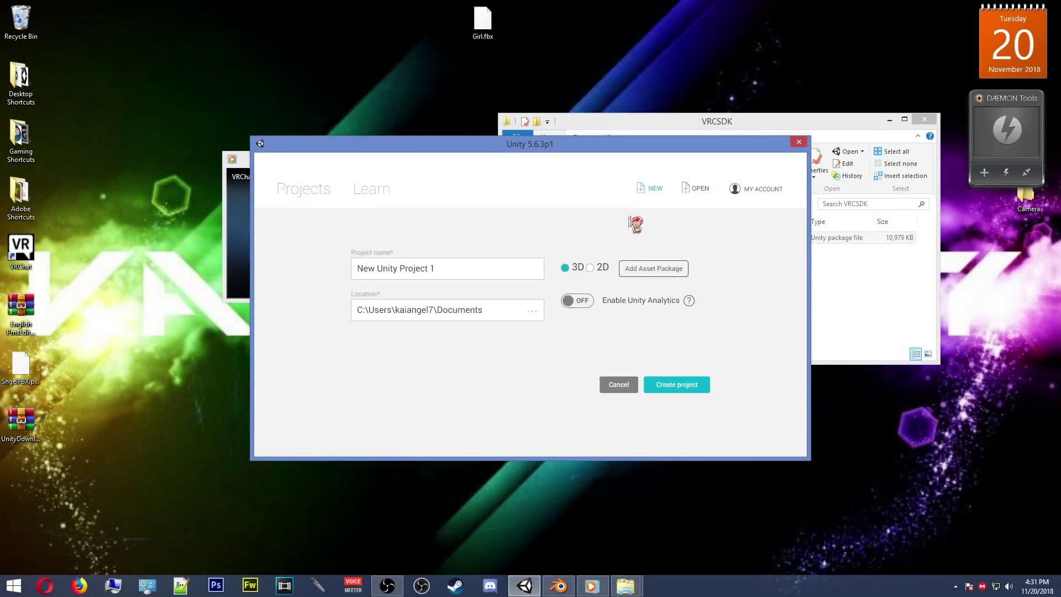
{"action": "left_click", "coordinate": [678, 387]}
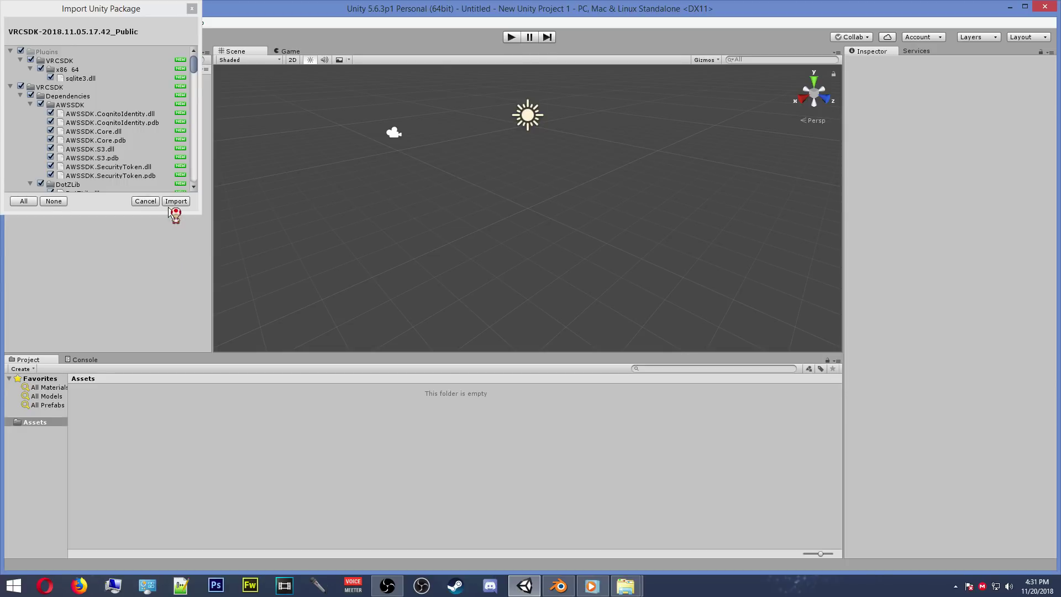
{"action": "left_click", "coordinate": [175, 201]}
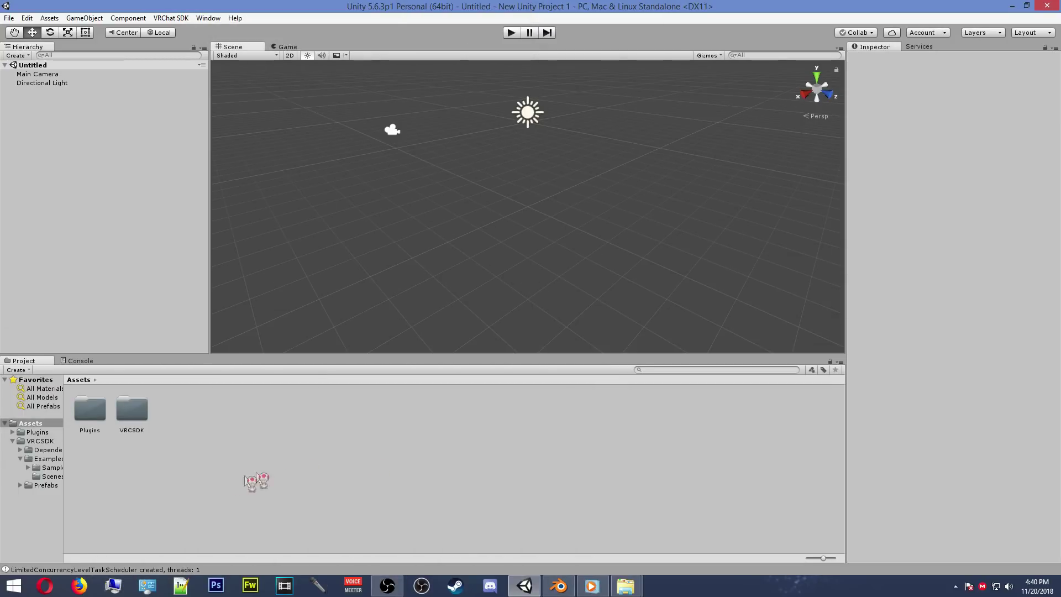
Check the imported Plugins and VRCSDK folders among the project's assets
{"action": "left_click", "coordinate": [89, 412]}
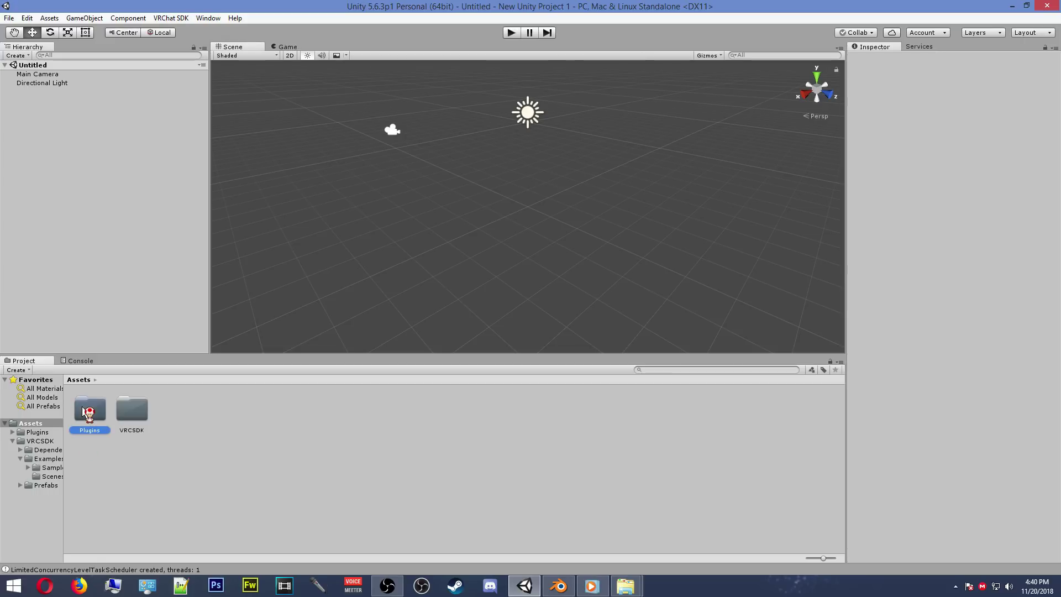
{"action": "left_click", "coordinate": [125, 418]}
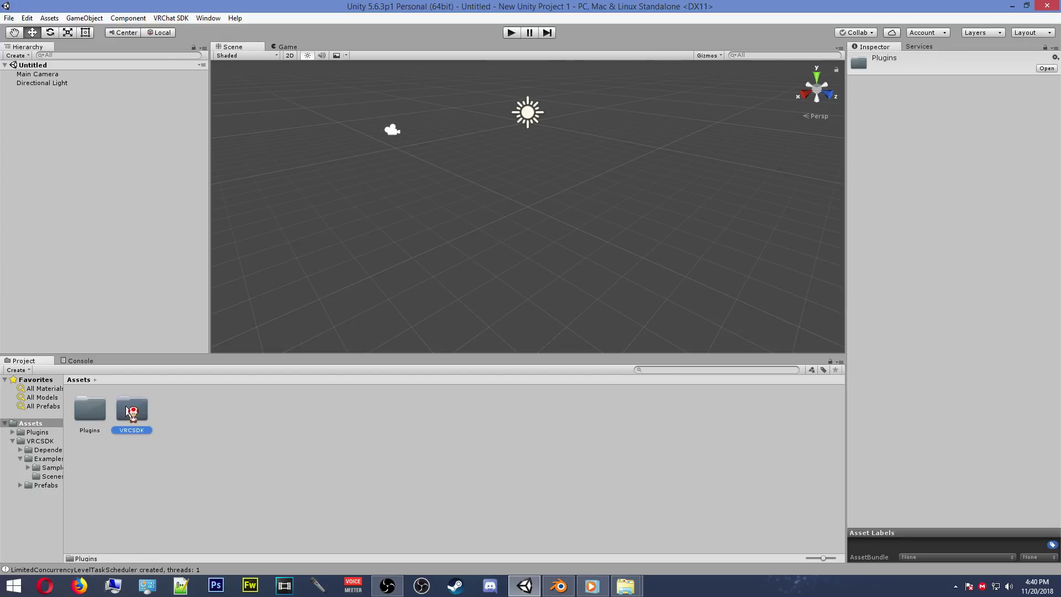
{"action": "left_click", "coordinate": [191, 417]}
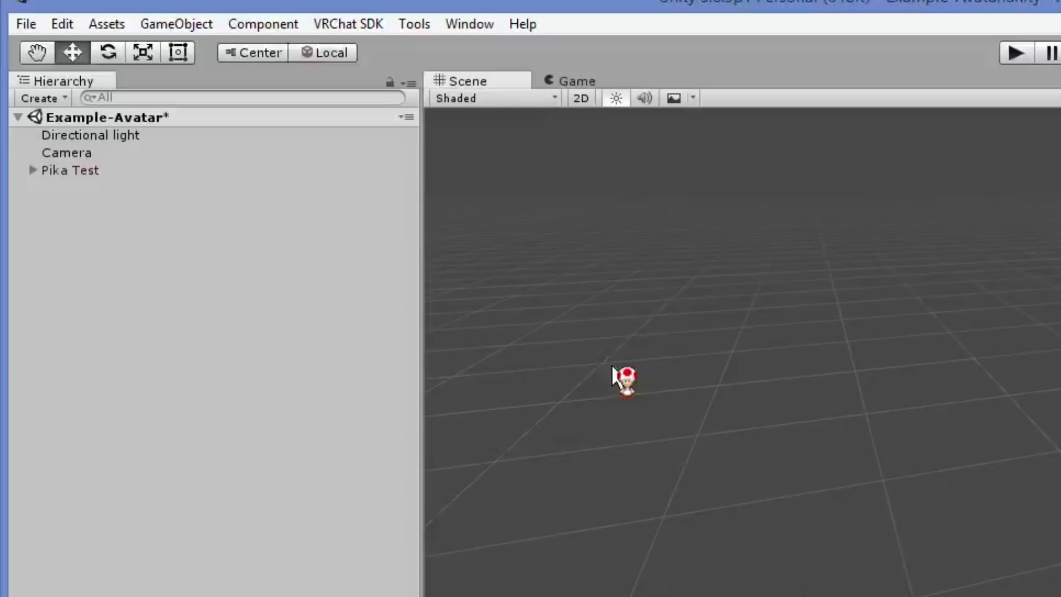
Open the VRChat SDK settings
{"action": "left_click", "coordinate": [326, 25]}
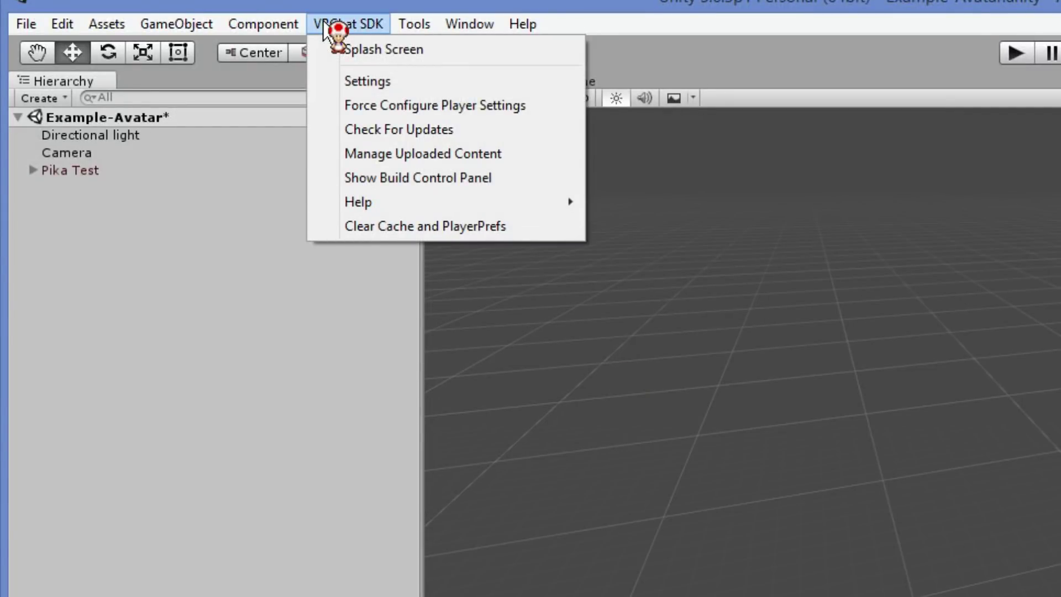
{"action": "left_click", "coordinate": [378, 82]}
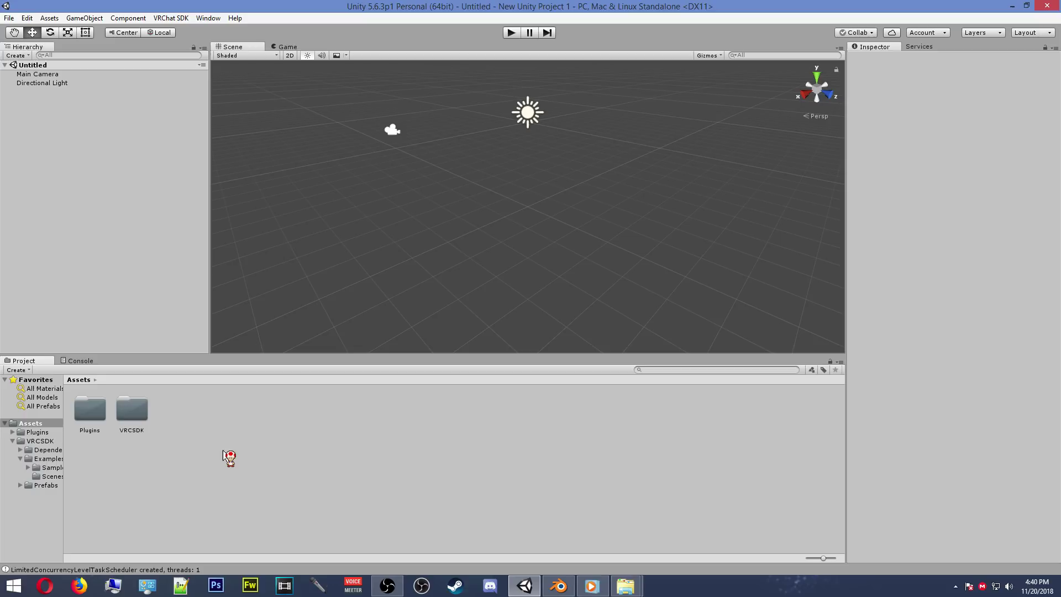
Add the Example-Avatar scene from VRCSDK > Examples > Scenes to the hierarchy alongside the untitled scene
{"action": "left_click", "coordinate": [128, 414]}
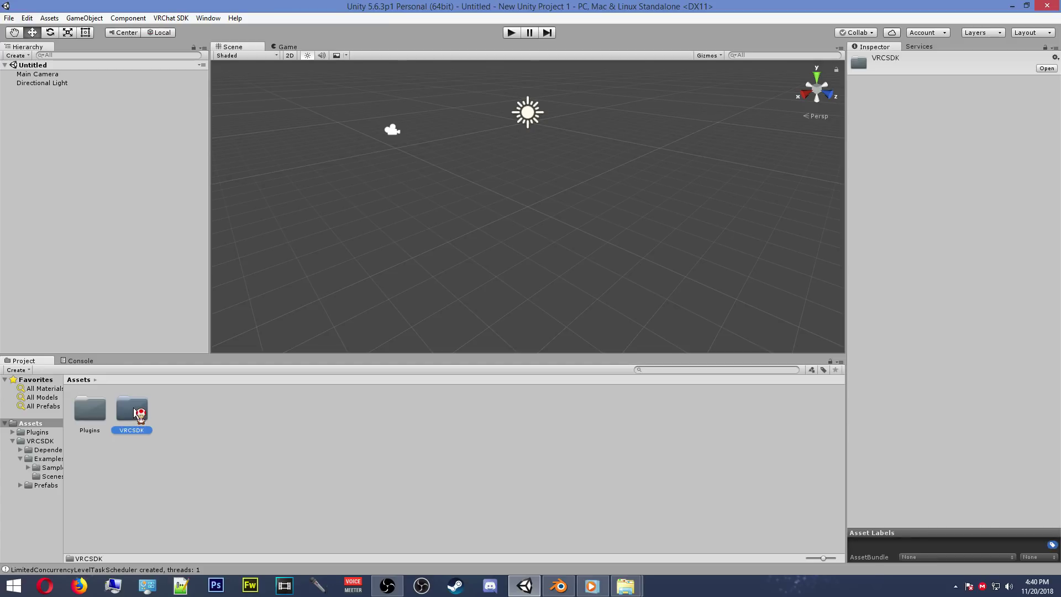
{"action": "double_click", "coordinate": [135, 414]}
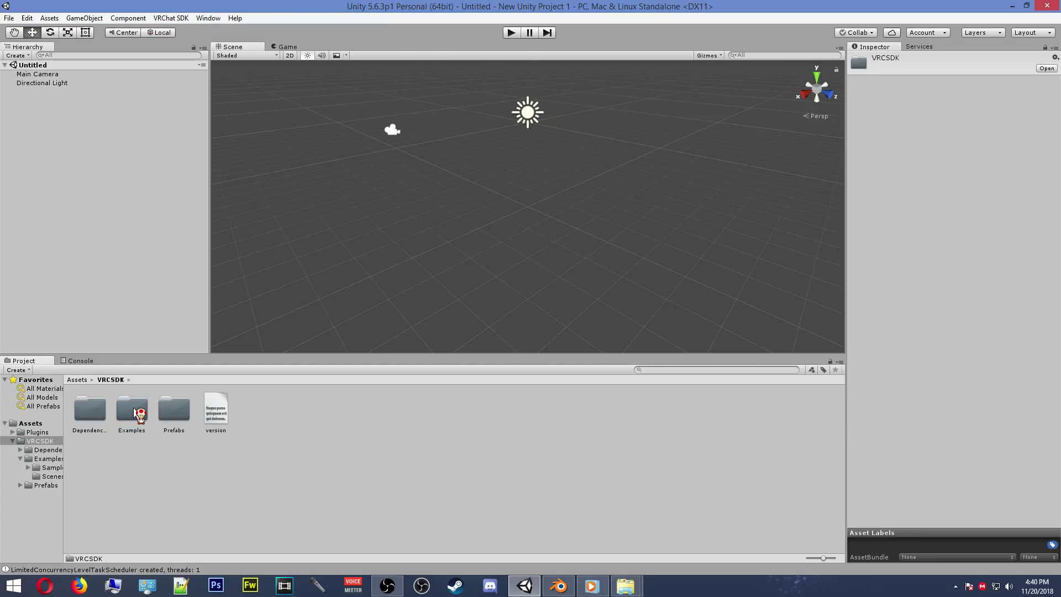
{"action": "double_click", "coordinate": [135, 413]}
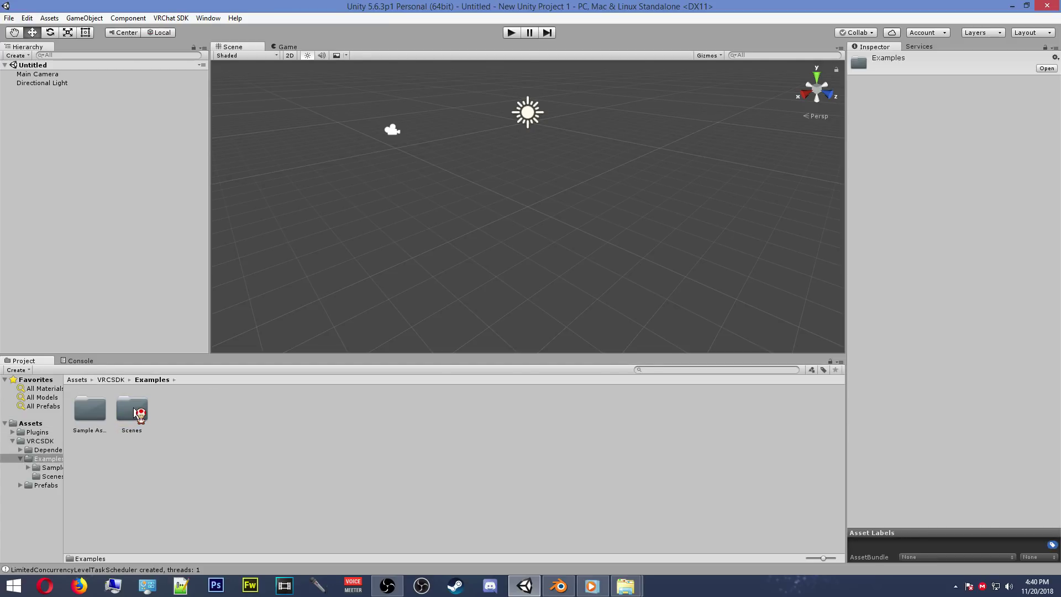
{"action": "double_click", "coordinate": [135, 413]}
{"action": "double_click", "coordinate": [136, 413]}
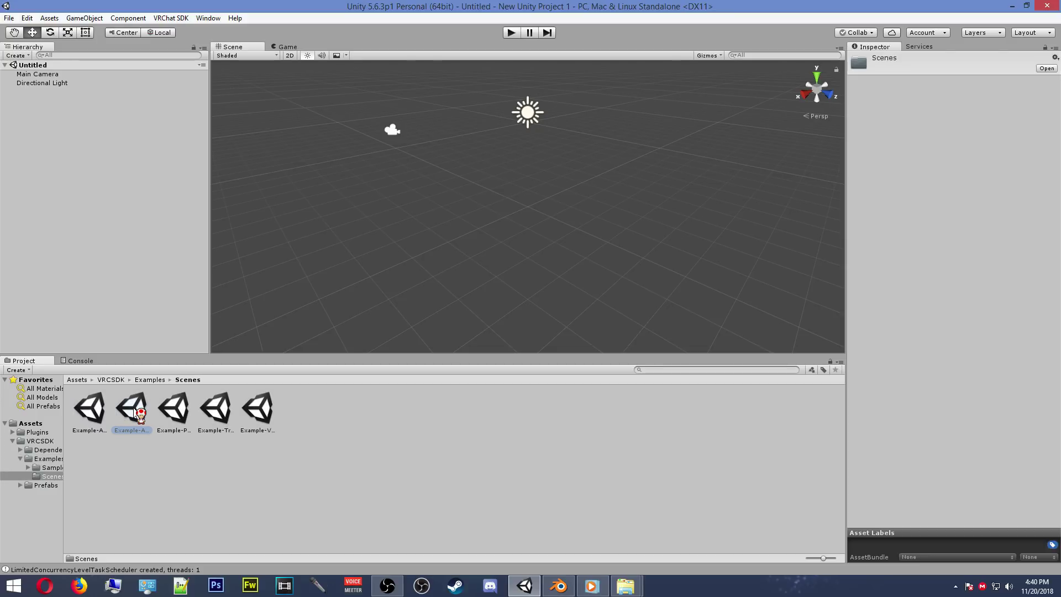
{"action": "left_click_drag", "start_coordinate": [120, 264], "coordinate": [119, 261]}
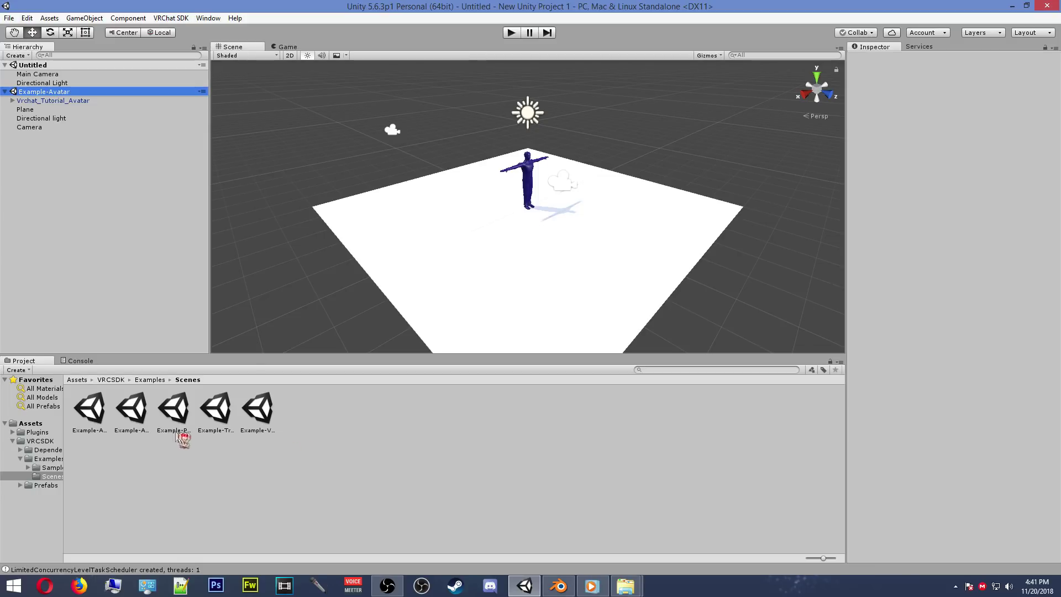
Save the Vrchat_Tutorial_Avatar object from the Example-Avatar scene as a prefab in the VRCSDK assets folder
{"action": "left_click", "coordinate": [76, 380]}
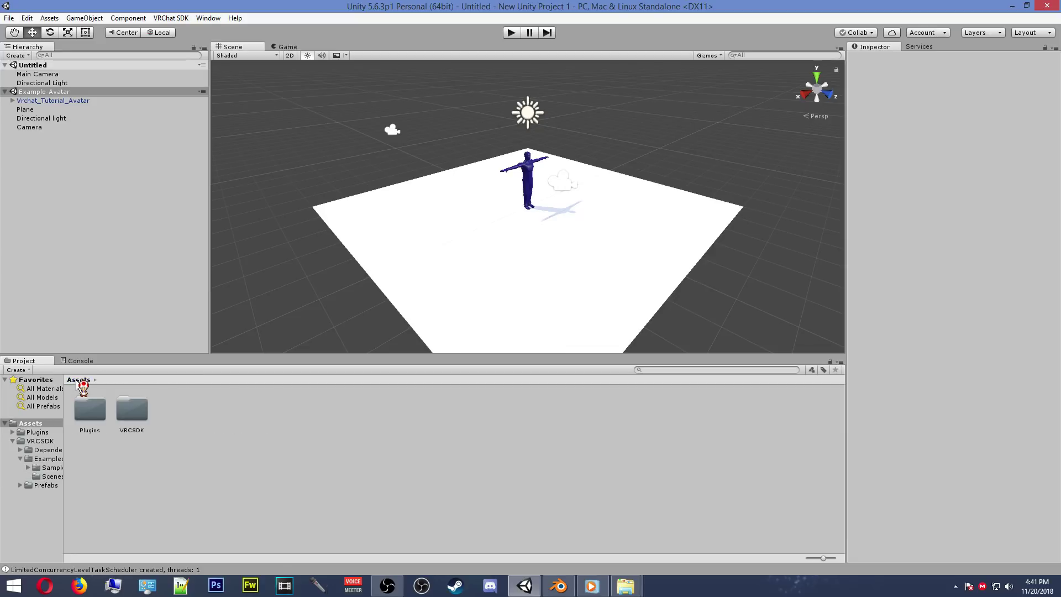
{"action": "double_click", "coordinate": [132, 417]}
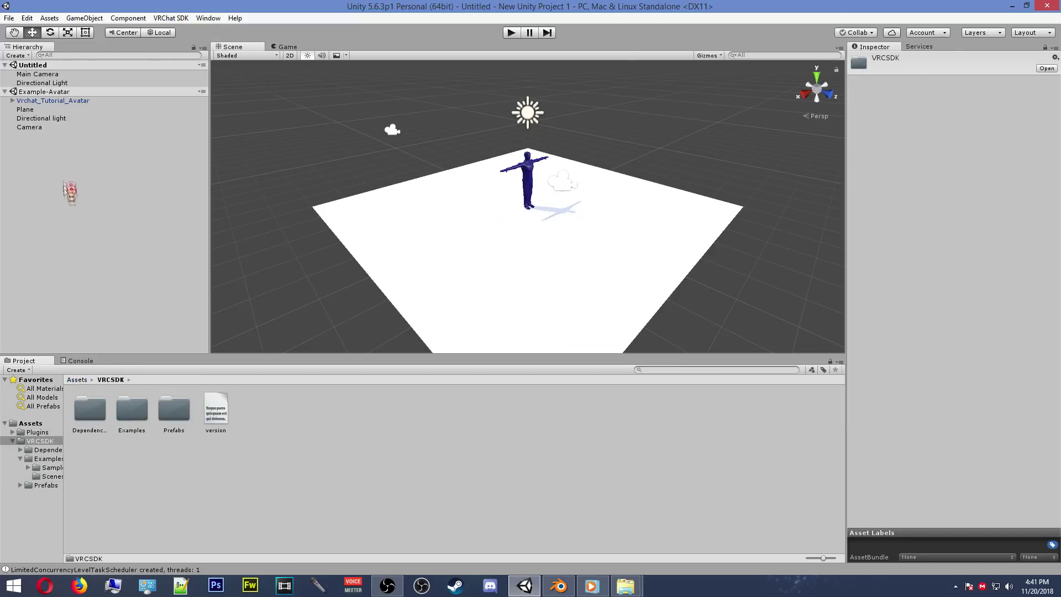
{"action": "left_click", "coordinate": [65, 101]}
{"action": "left_click_drag", "start_coordinate": [66, 102], "coordinate": [257, 421]}
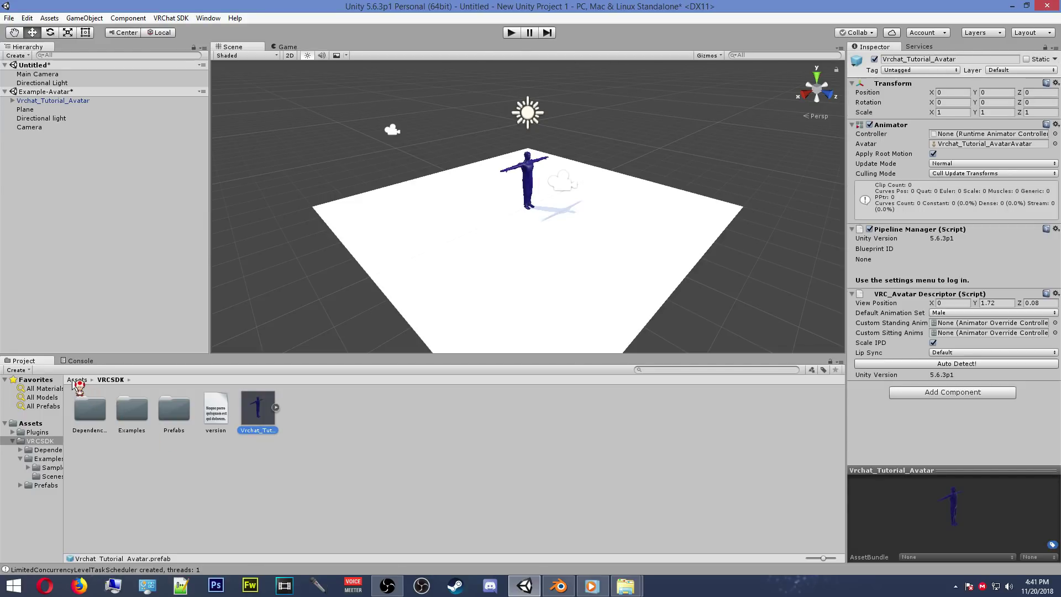
Import all contents of the downloaded F.M.L Girl package from the Downloads search results into the project
{"action": "left_click", "coordinate": [77, 380]}
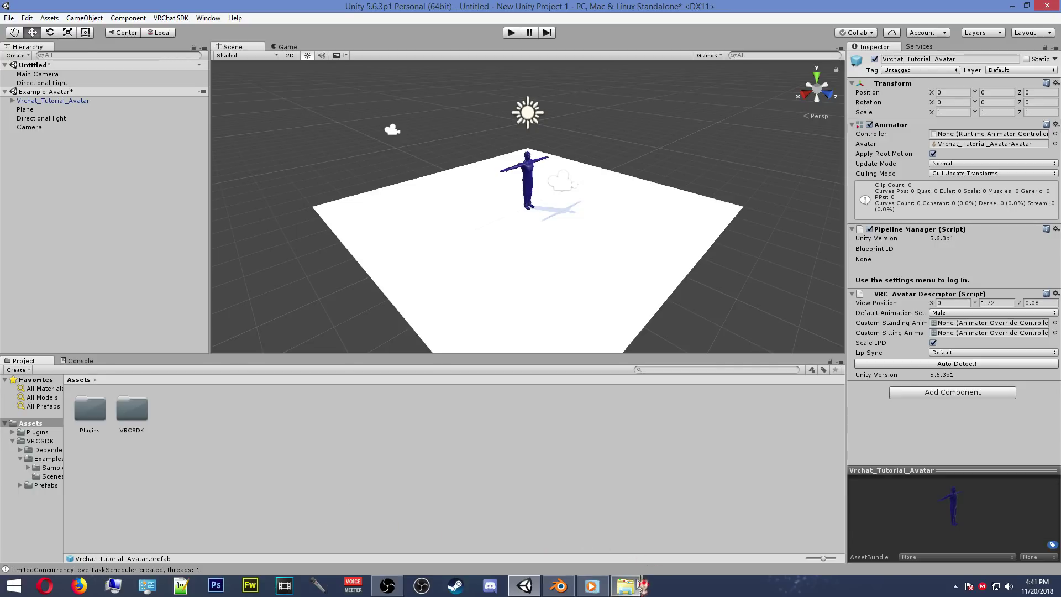
{"action": "mouse_move", "coordinate": [636, 593]}
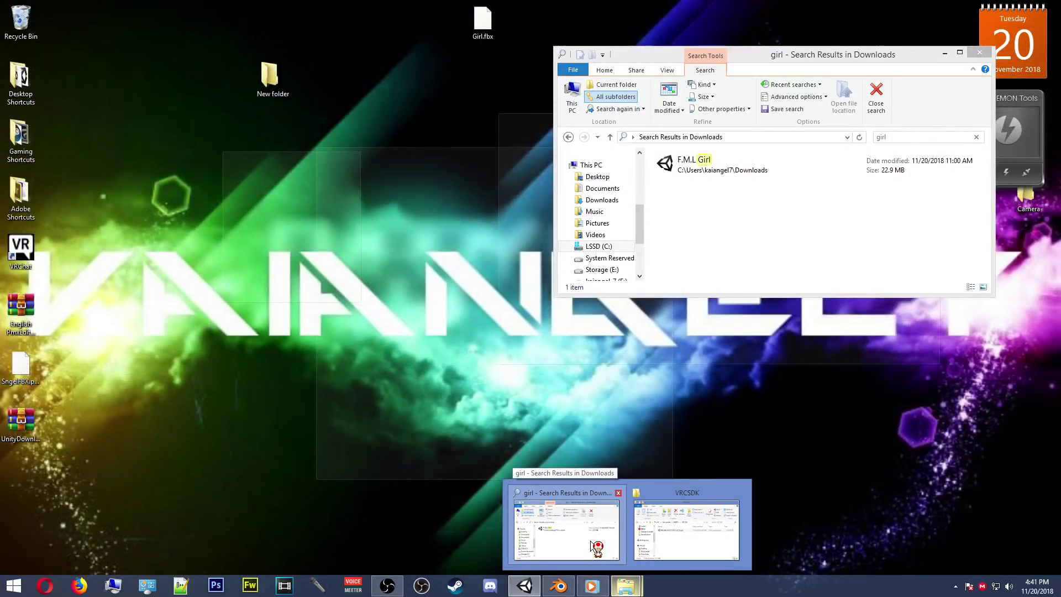
{"action": "left_click", "coordinate": [597, 547]}
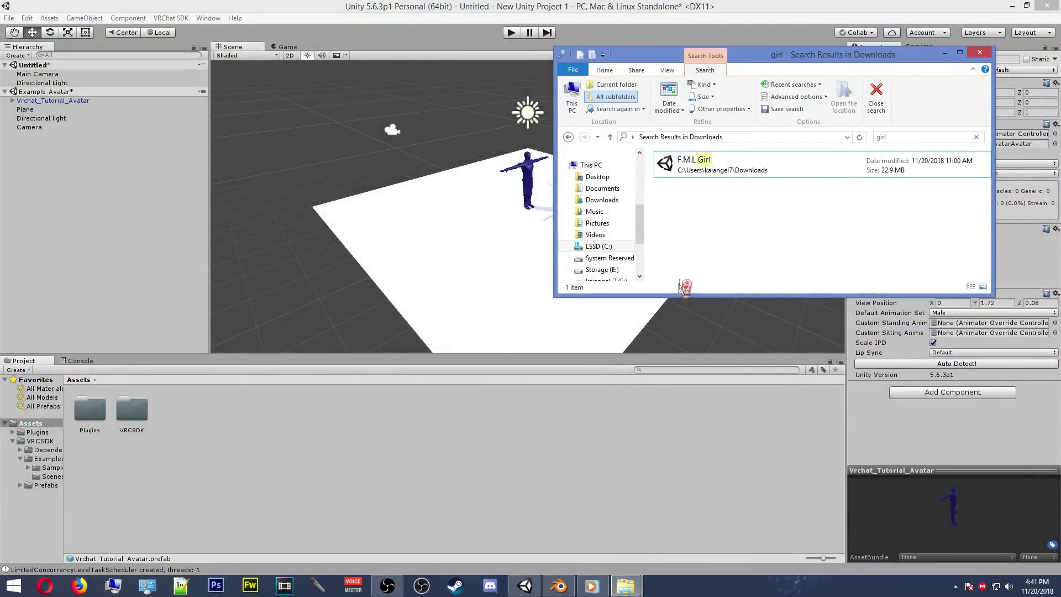
{"action": "double_click", "coordinate": [692, 173]}
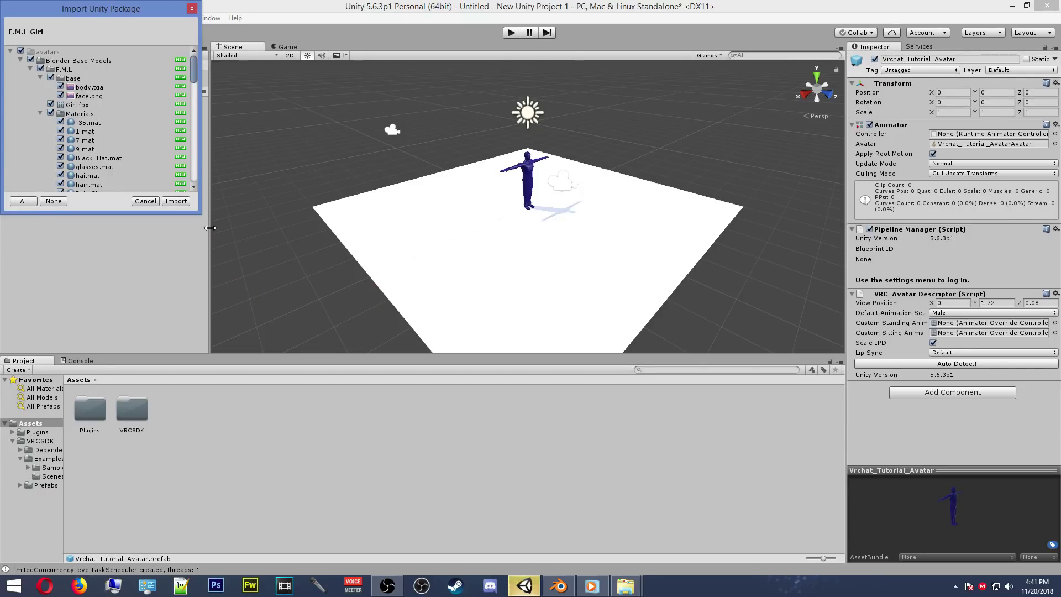
{"action": "left_click", "coordinate": [185, 202]}
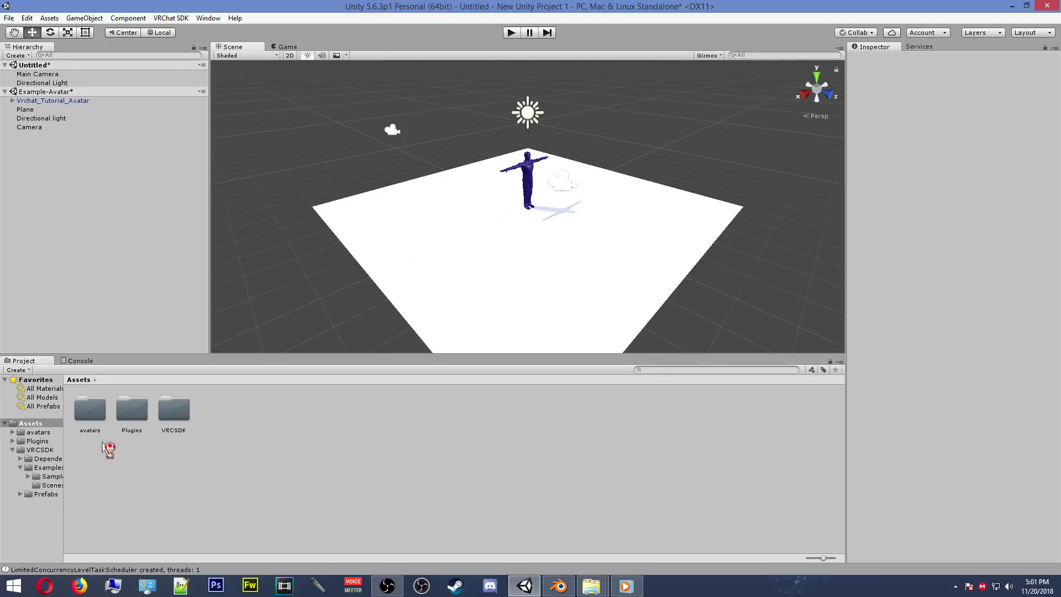
Add the Girl model from avatars > Blender Base Models > F.M.L to the Example-Avatar scene
{"action": "double_click", "coordinate": [89, 411]}
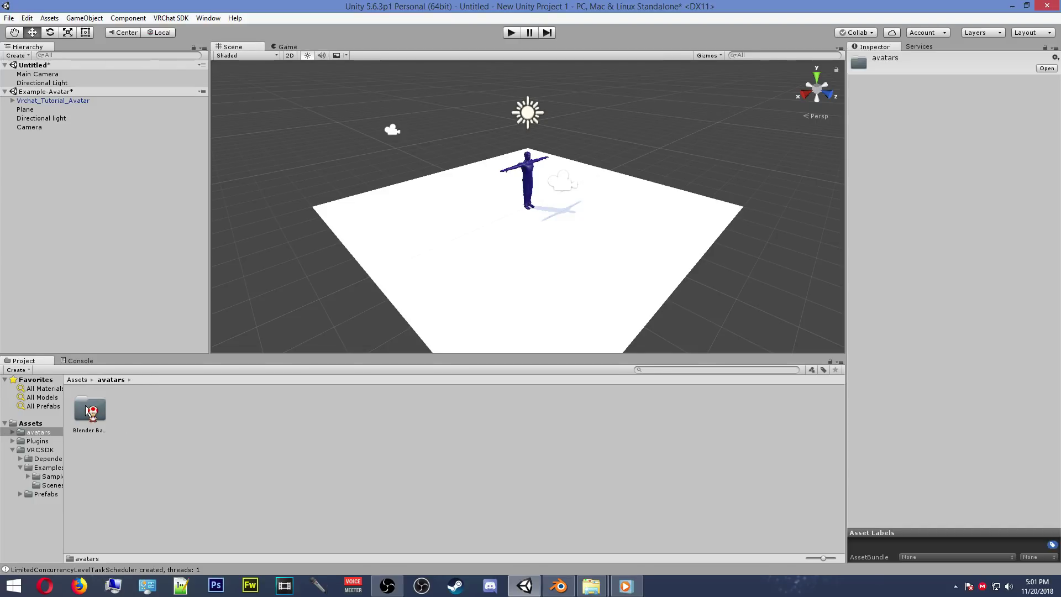
{"action": "double_click", "coordinate": [89, 411]}
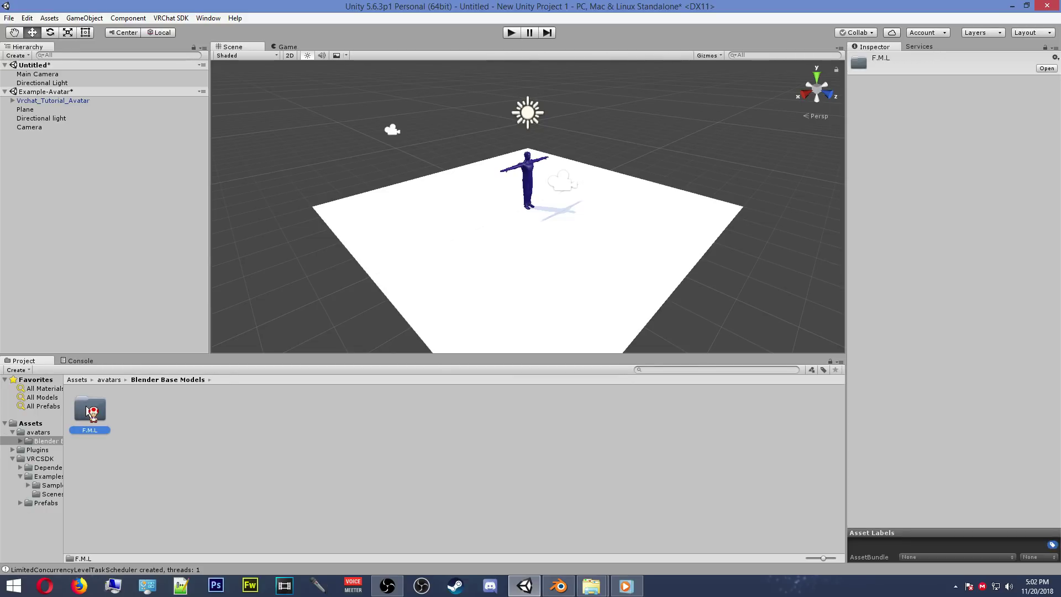
{"action": "double_click", "coordinate": [89, 412]}
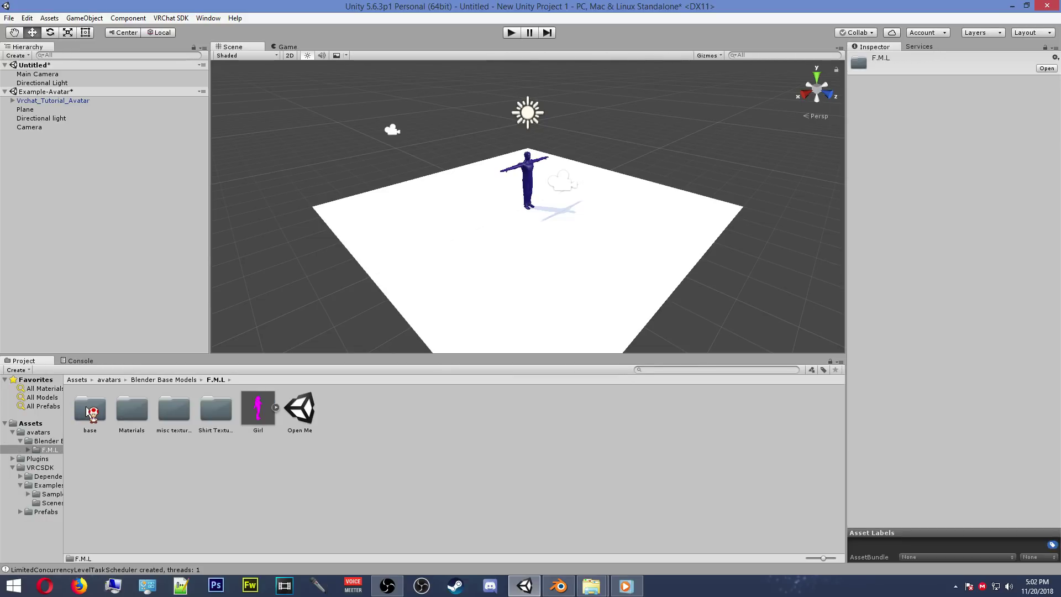
{"action": "left_click", "coordinate": [261, 410]}
{"action": "left_click_drag", "start_coordinate": [260, 409], "coordinate": [154, 285]}
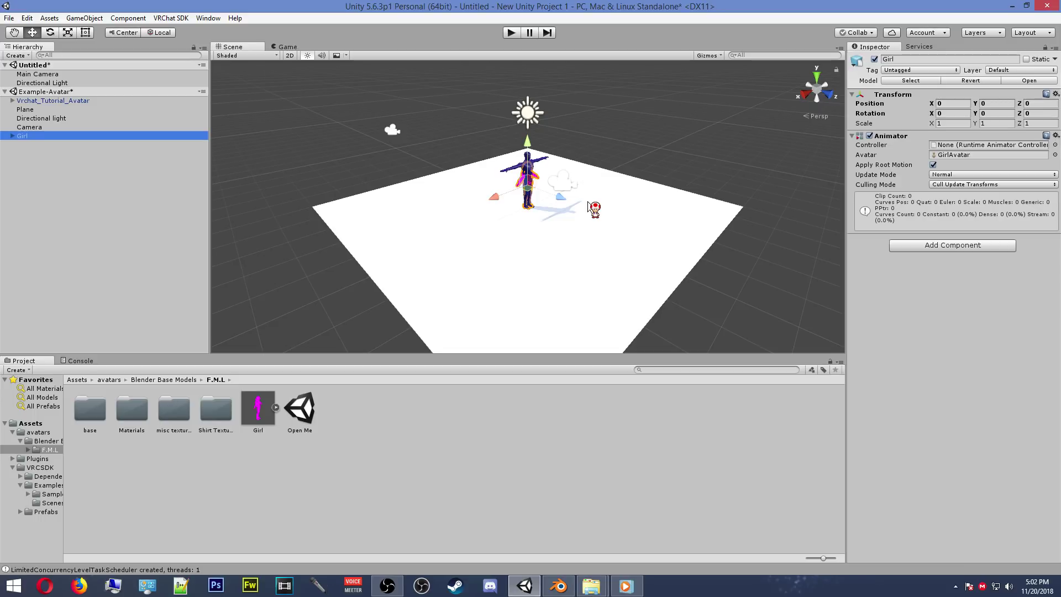
Delete the Vrchat_Tutorial_Avatar object from the Example-Avatar scene
{"action": "scroll", "coordinate": [588, 202], "scroll_direction": "up", "scroll_amount": 8}
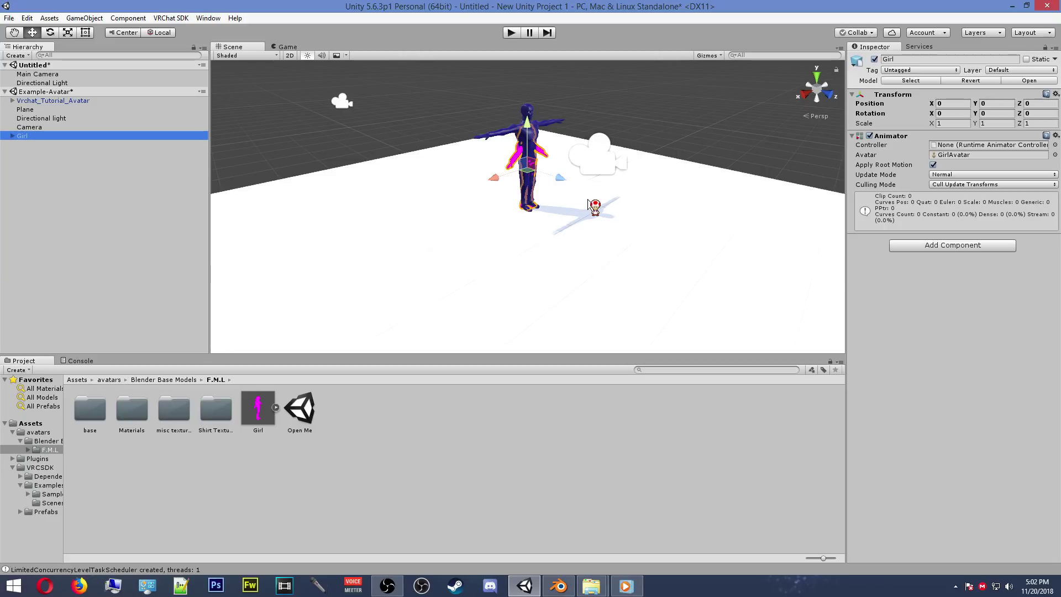
{"action": "scroll", "coordinate": [588, 201], "scroll_direction": "up", "scroll_amount": 8}
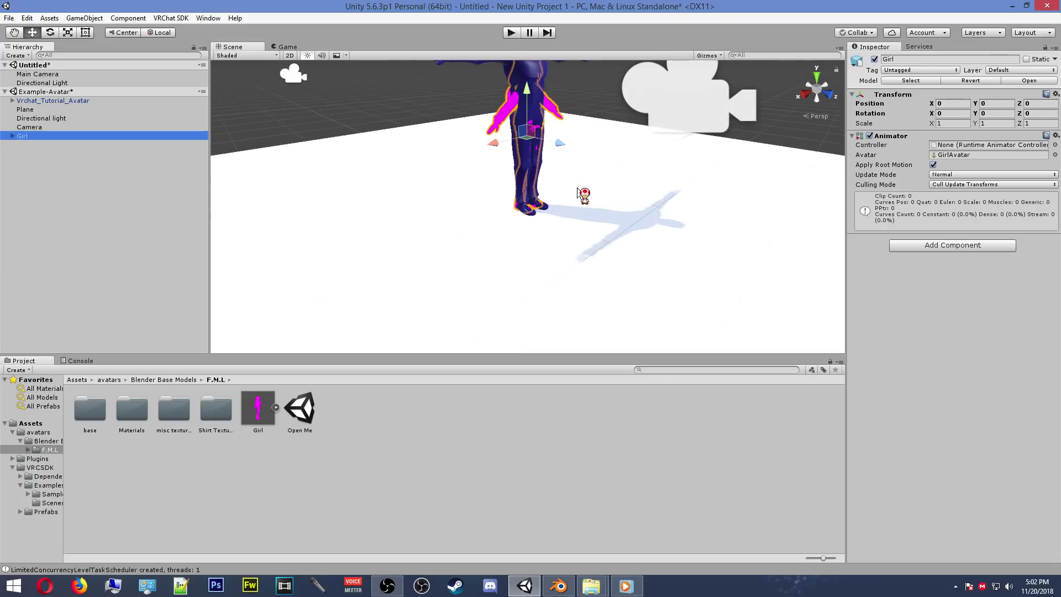
{"action": "scroll", "coordinate": [577, 190], "scroll_direction": "down", "scroll_amount": 5}
{"action": "scroll", "coordinate": [578, 189], "scroll_direction": "up", "scroll_amount": 5}
{"action": "scroll", "coordinate": [577, 189], "scroll_direction": "down", "scroll_amount": 3}
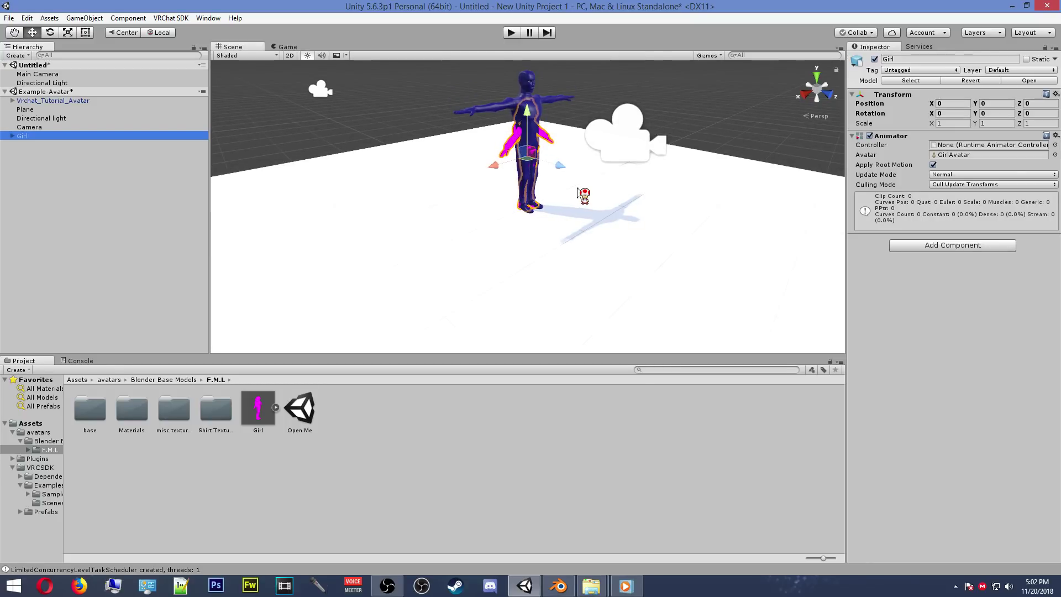
{"action": "mouse_move", "coordinate": [577, 189]}
{"action": "middle_mouse_down"}
{"action": "mouse_move", "coordinate": [583, 253]}
{"action": "mouse_move", "coordinate": [583, 205]}
{"action": "mouse_move", "coordinate": [525, 208]}
{"action": "mouse_move", "coordinate": [571, 203]}
{"action": "middle_mouse_up"}
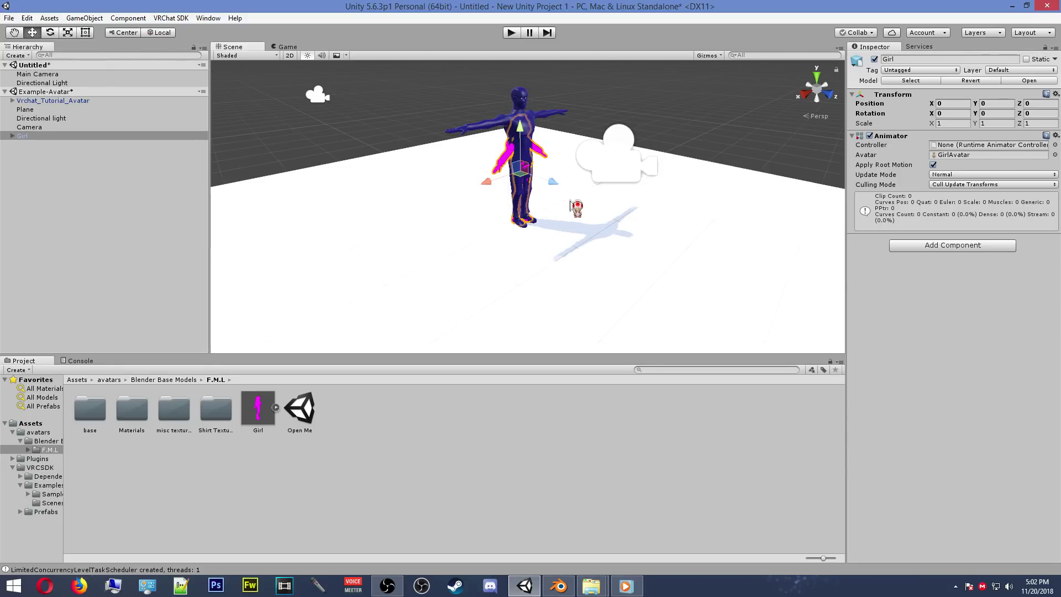
{"action": "key", "text": "alt"}
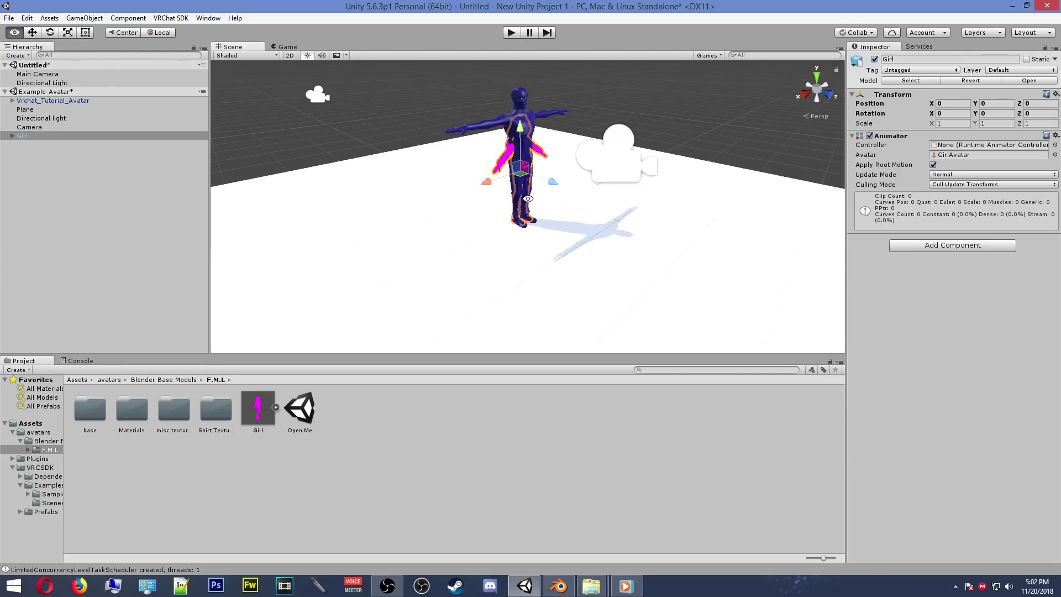
{"action": "left_click_drag", "start_coordinate": [528, 197], "coordinate": [517, 240], "text": "alt"}
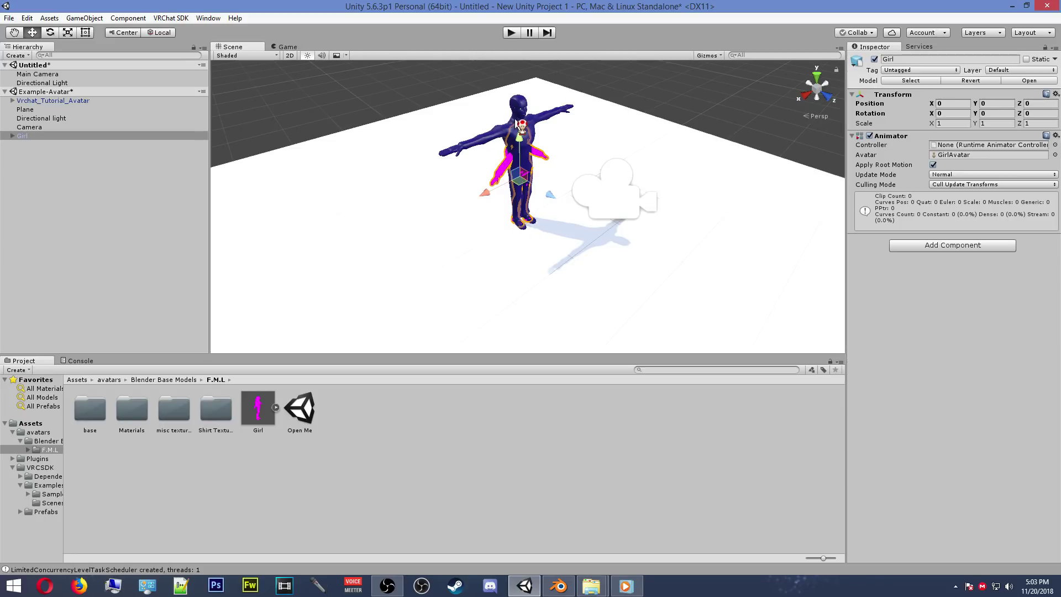
{"action": "left_click", "coordinate": [520, 124]}
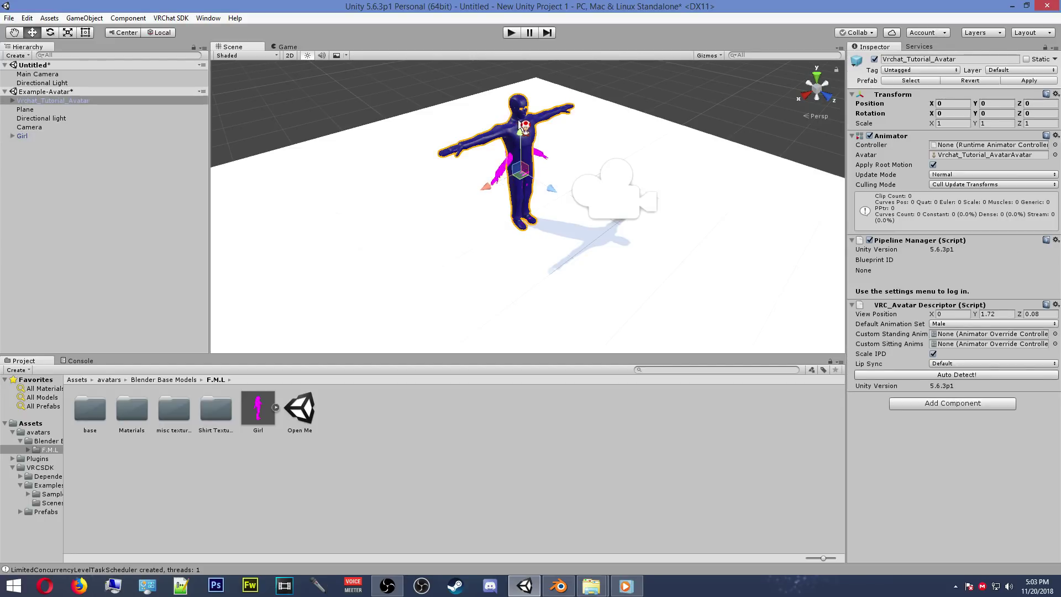
{"action": "key", "text": "Delete"}
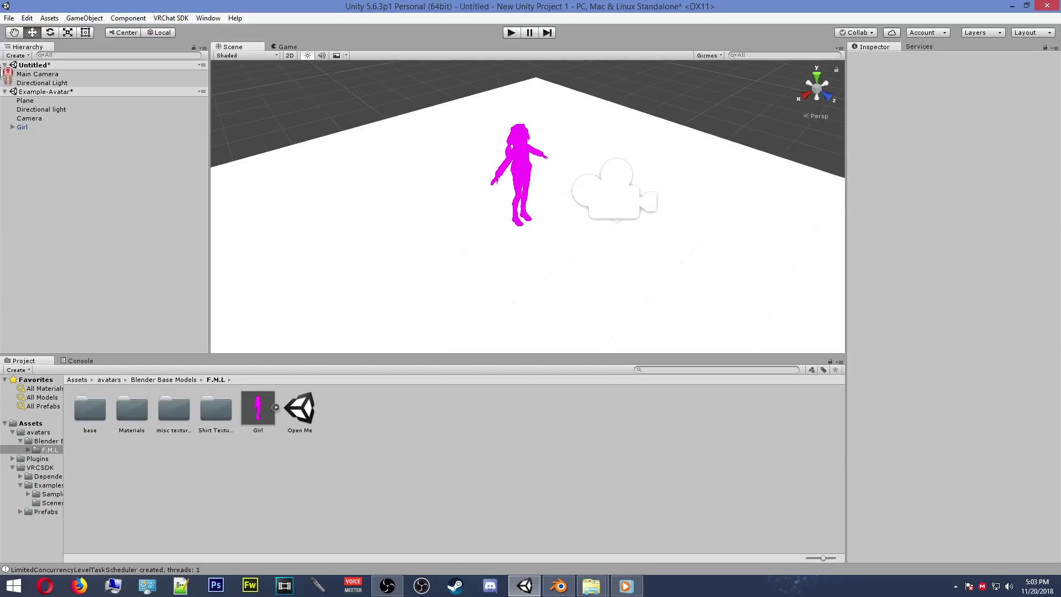
Switch to the Scale tool, select the Girl model in the scene and examine it from the front
{"action": "left_click", "coordinate": [67, 33]}
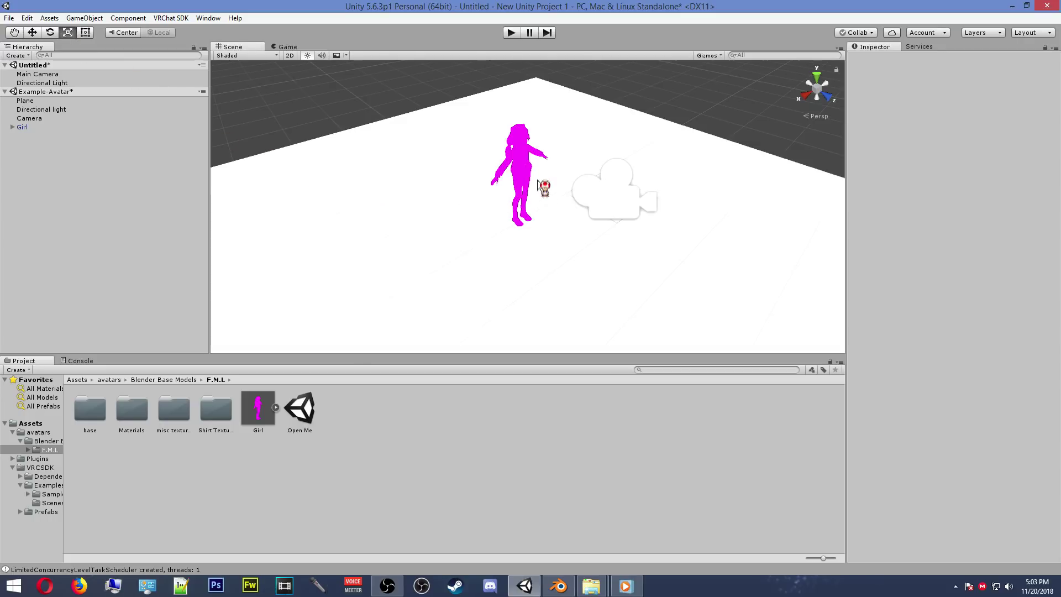
{"action": "left_click_drag", "start_coordinate": [546, 177], "coordinate": [391, 177], "text": "alt"}
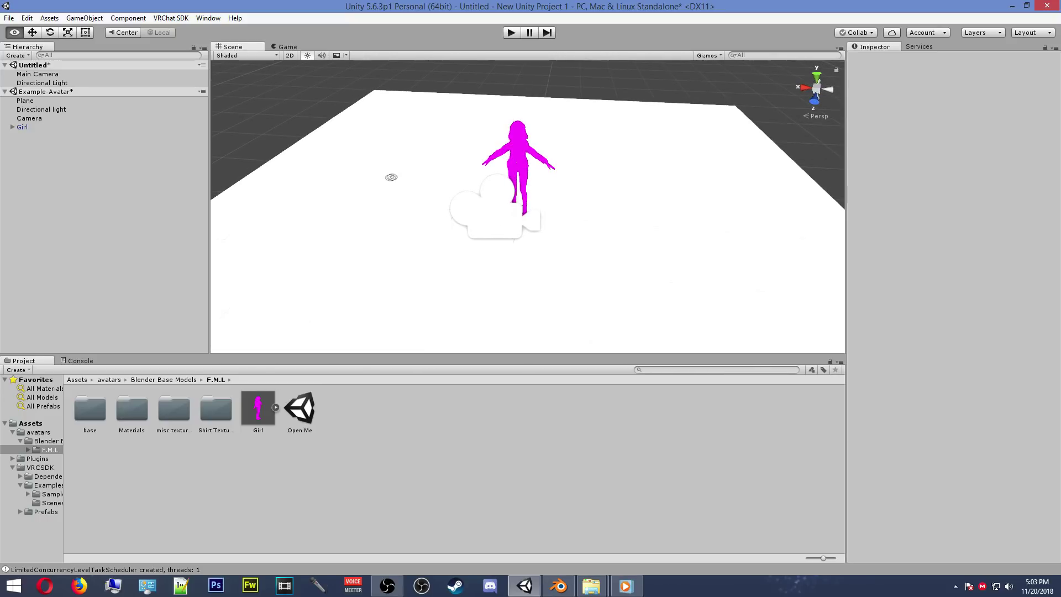
{"action": "scroll", "coordinate": [541, 154], "scroll_direction": "up", "scroll_amount": 6}
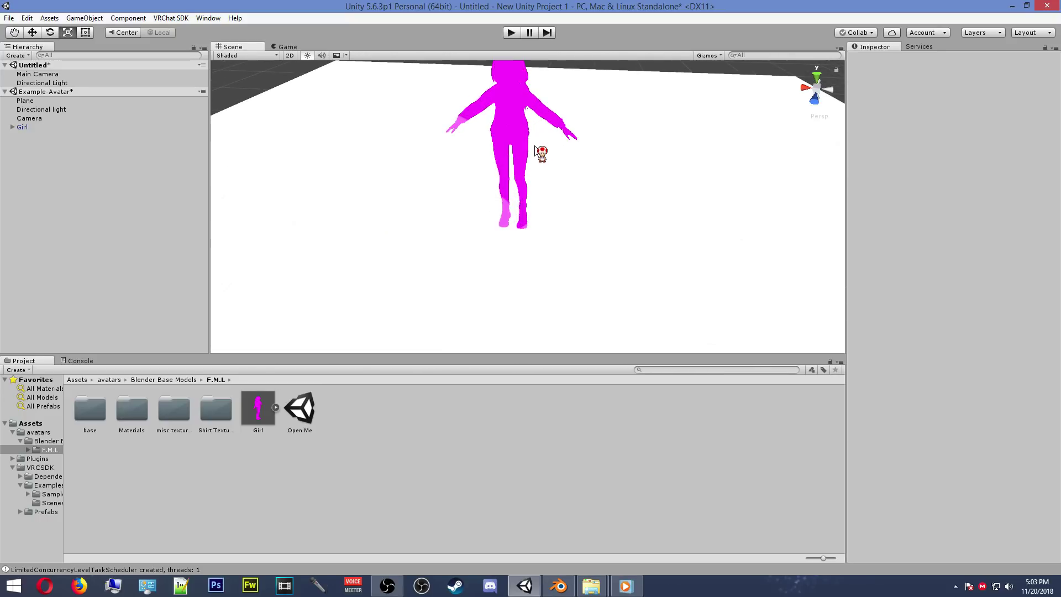
{"action": "scroll", "coordinate": [544, 160], "scroll_direction": "down", "scroll_amount": 5}
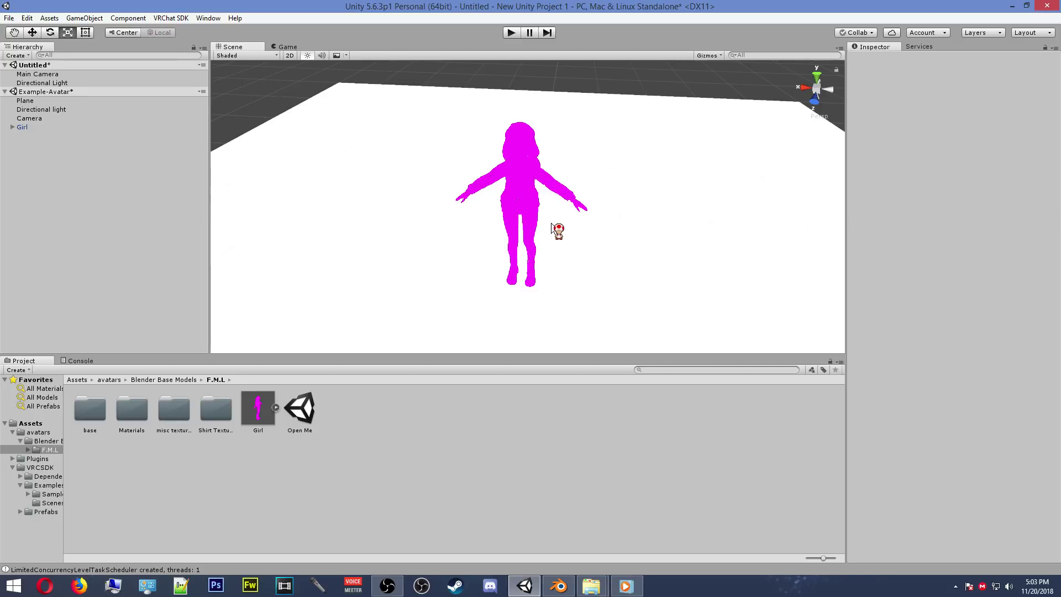
{"action": "left_click", "coordinate": [514, 189]}
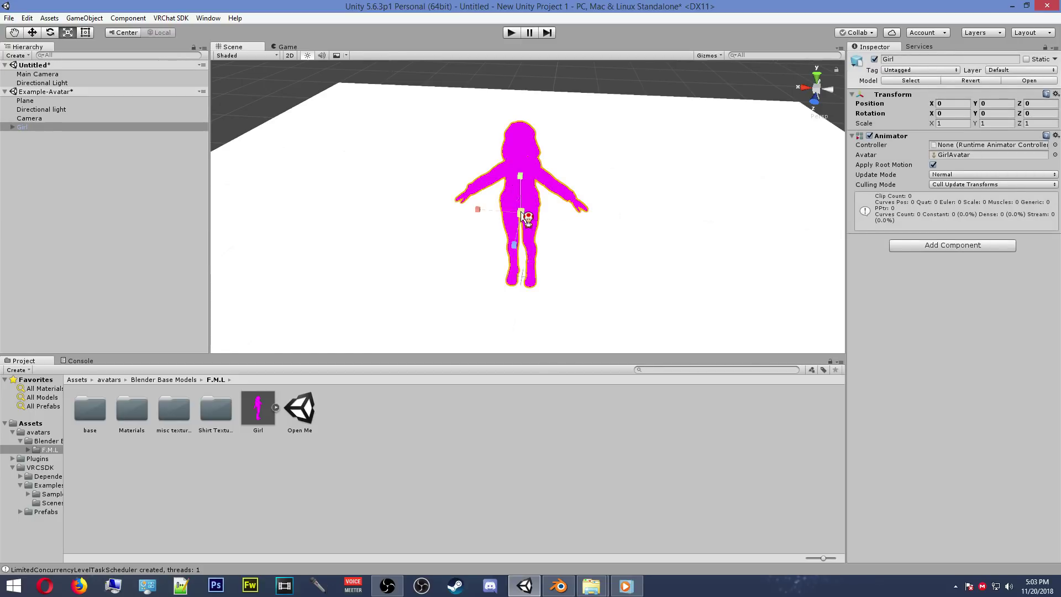
{"action": "left_click_drag", "start_coordinate": [521, 213], "coordinate": [536, 232]}
{"action": "left_click_drag", "start_coordinate": [557, 263], "coordinate": [616, 267], "text": "alt"}
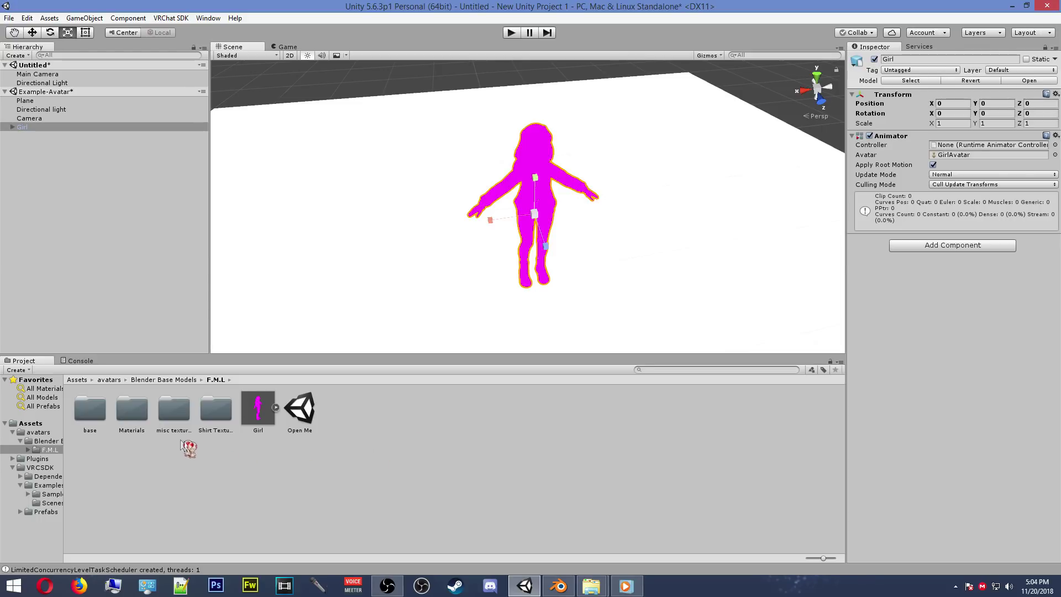
Set the shader of all 12 materials in the F.M.L > Materials folder to Standard
{"action": "left_click", "coordinate": [130, 414]}
{"action": "double_click", "coordinate": [131, 416]}
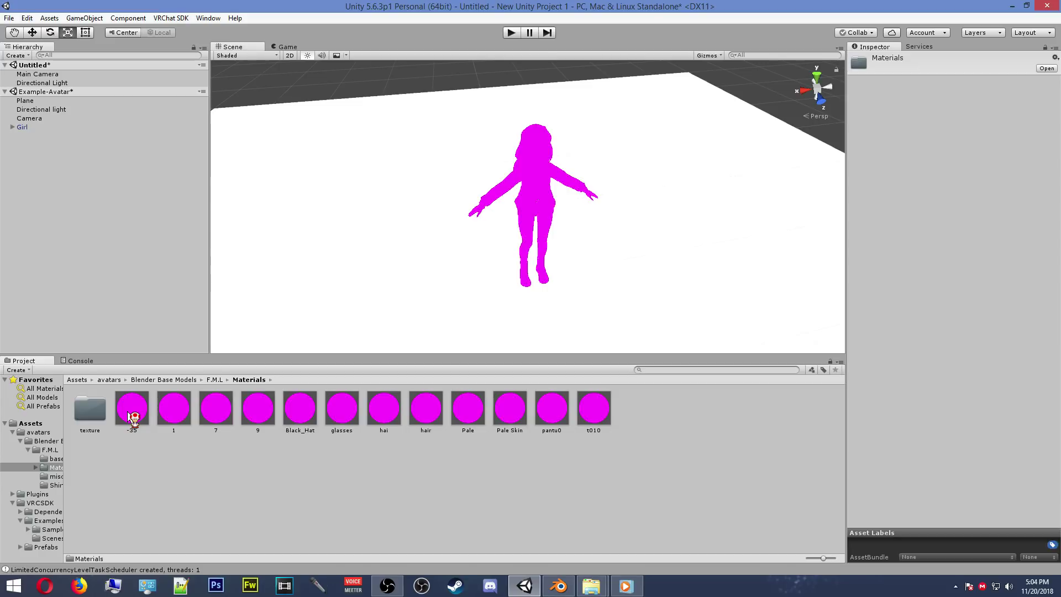
{"action": "left_click", "coordinate": [133, 414]}
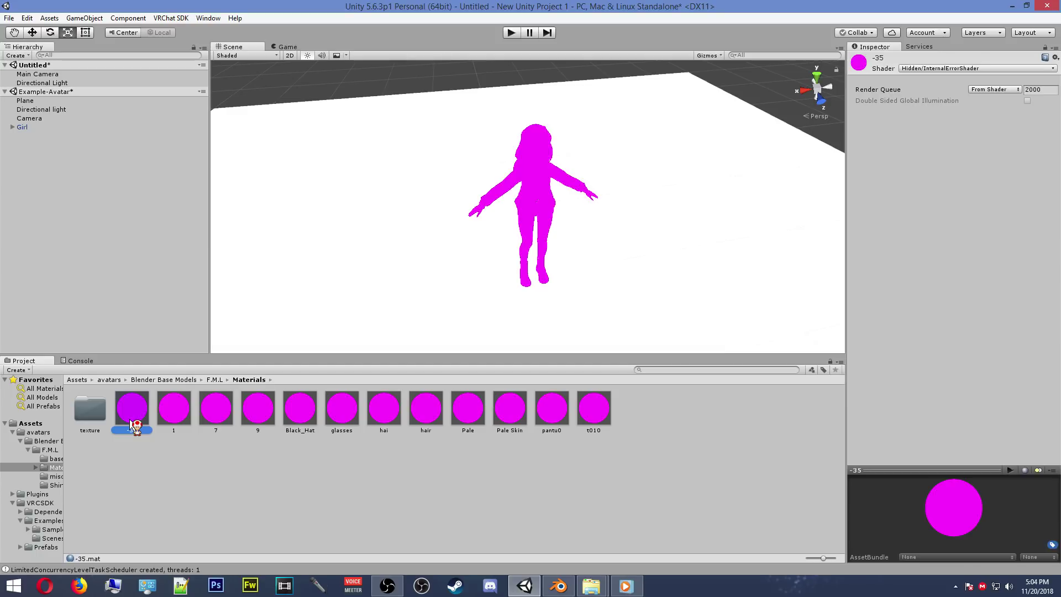
{"action": "key", "text": "ctrl+a"}
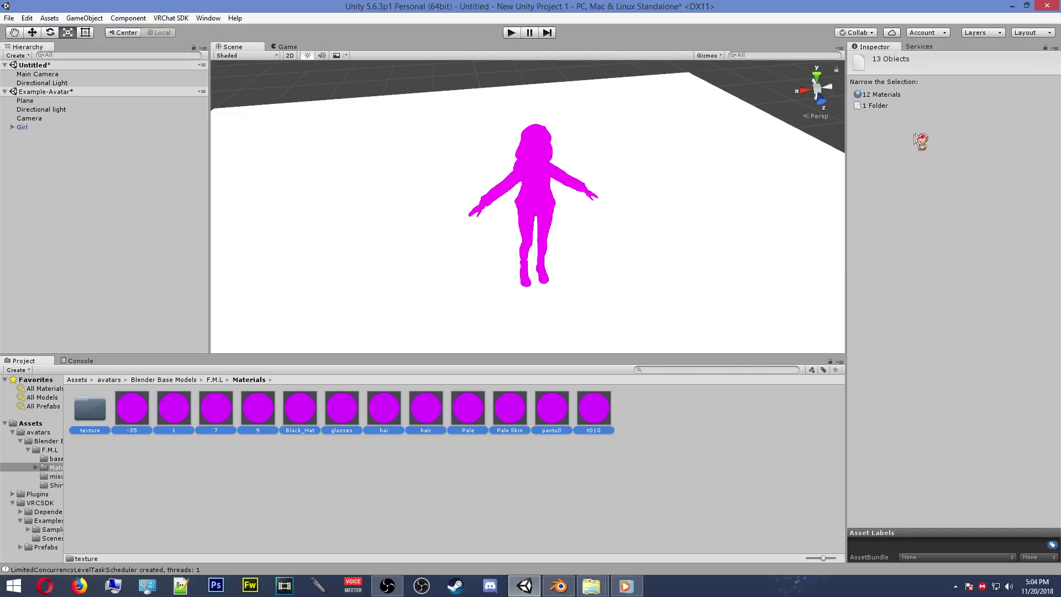
{"action": "left_click", "coordinate": [877, 95]}
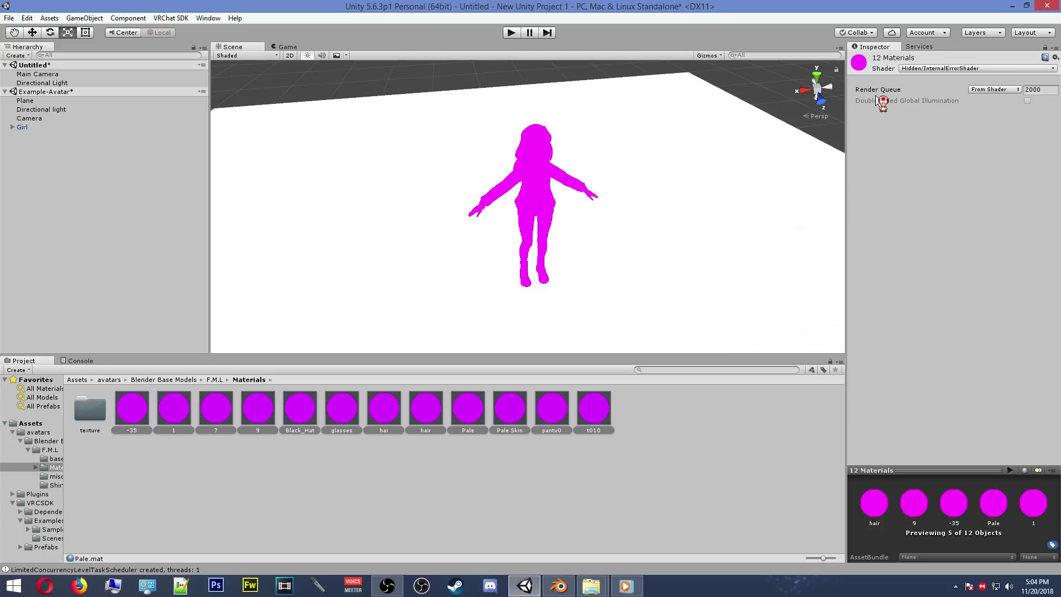
{"action": "left_click", "coordinate": [920, 68]}
{"action": "left_click", "coordinate": [932, 81]}
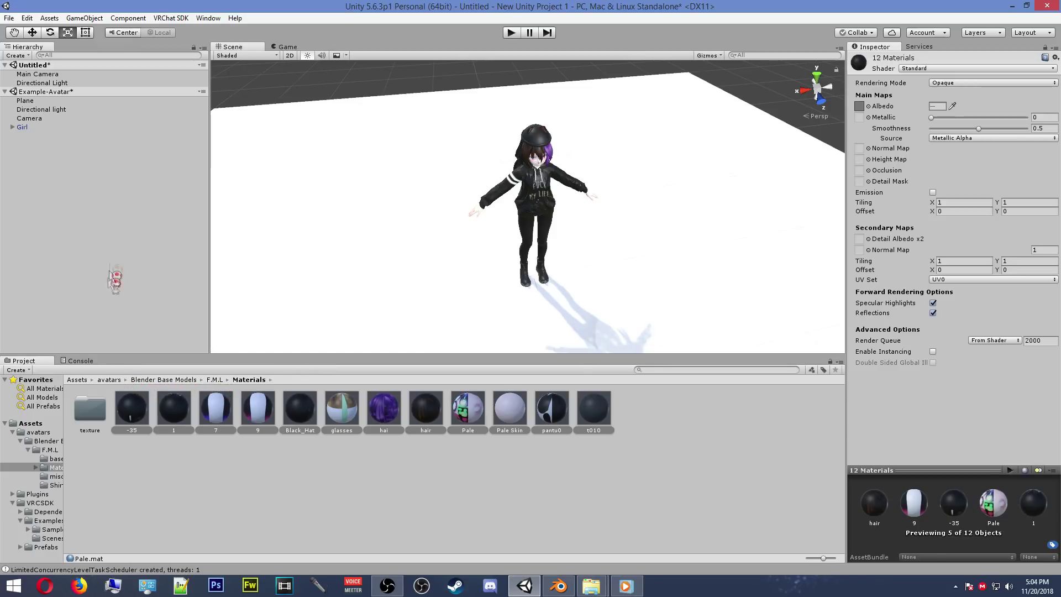
Open the Girl model's import settings and check the Animation Type options of its rig
{"action": "left_click", "coordinate": [58, 110]}
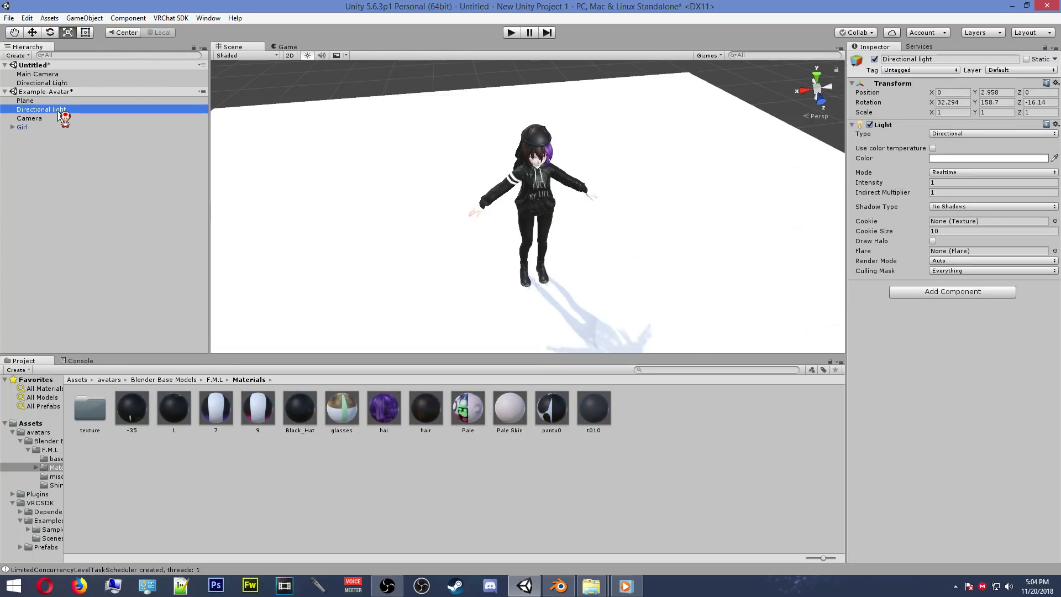
{"action": "left_click", "coordinate": [41, 138]}
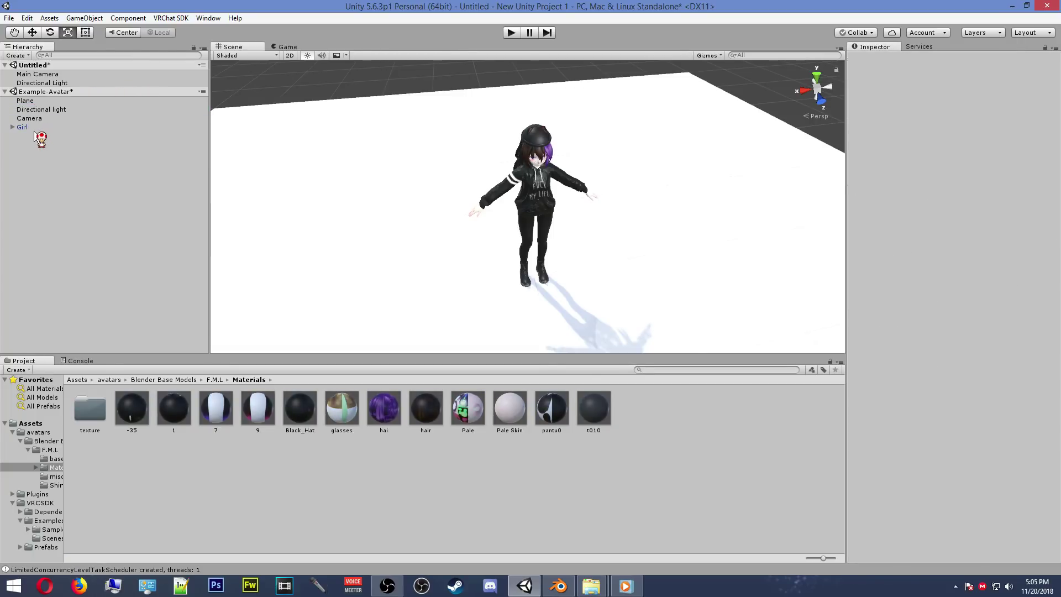
{"action": "left_click", "coordinate": [38, 129]}
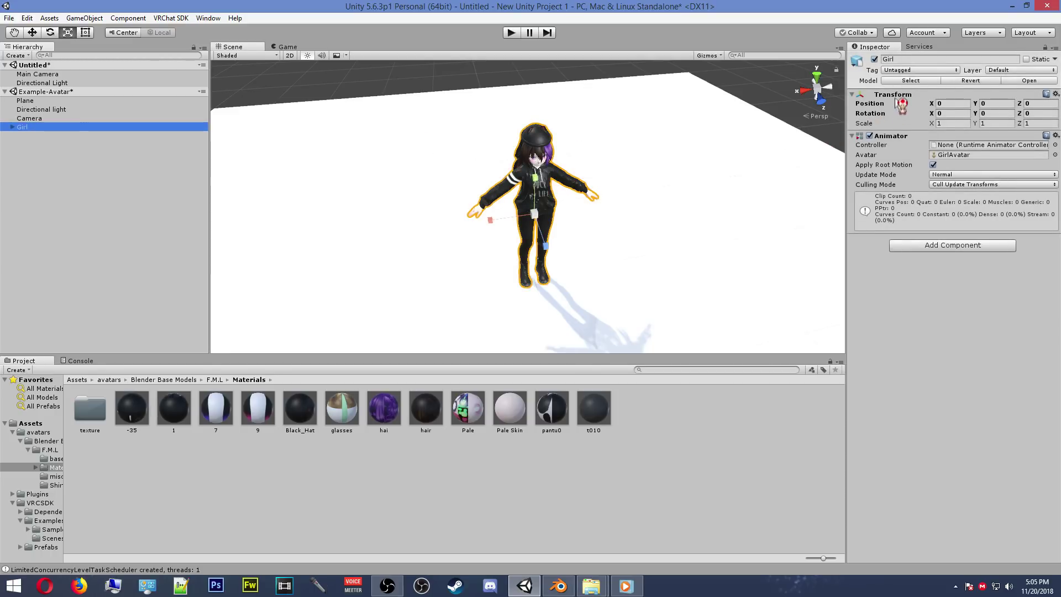
{"action": "left_click", "coordinate": [905, 81]}
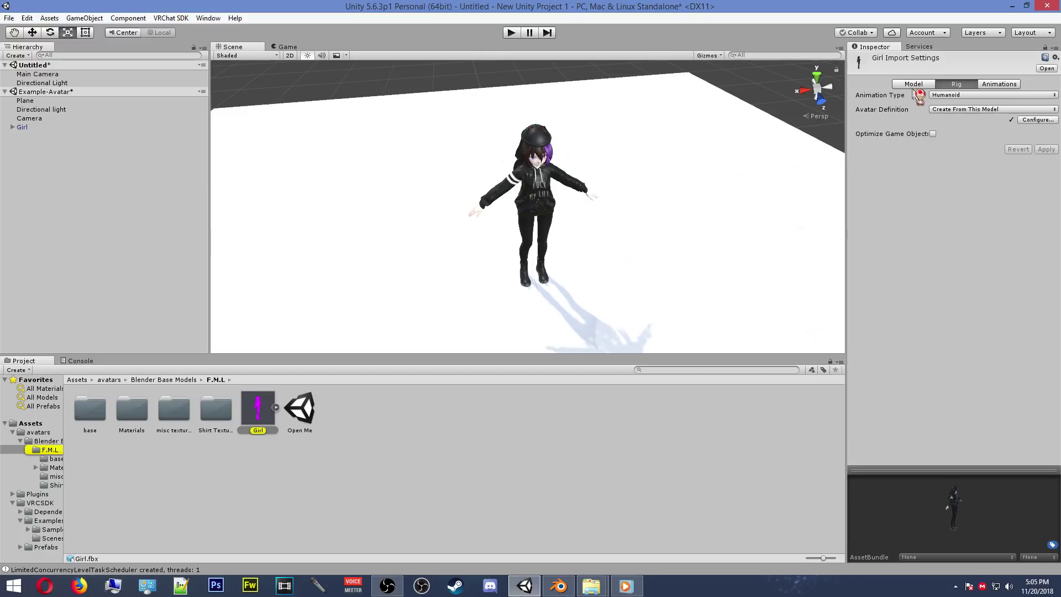
{"action": "left_click", "coordinate": [954, 97]}
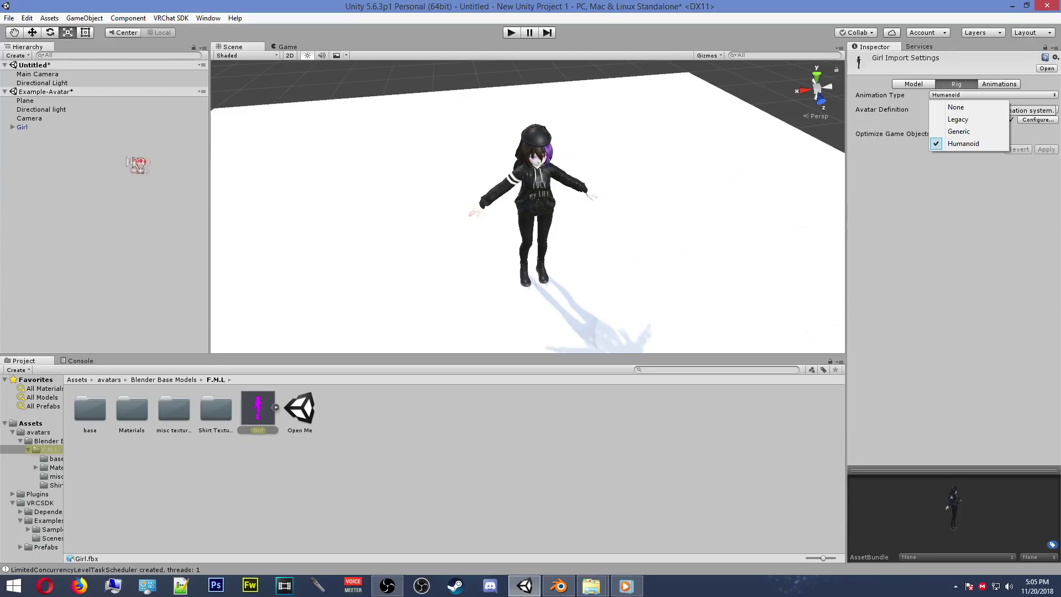
Collapse the Girl object's Transform and Animator components and add a VRC_Avatar Descriptor component to it
{"action": "left_click", "coordinate": [23, 127]}
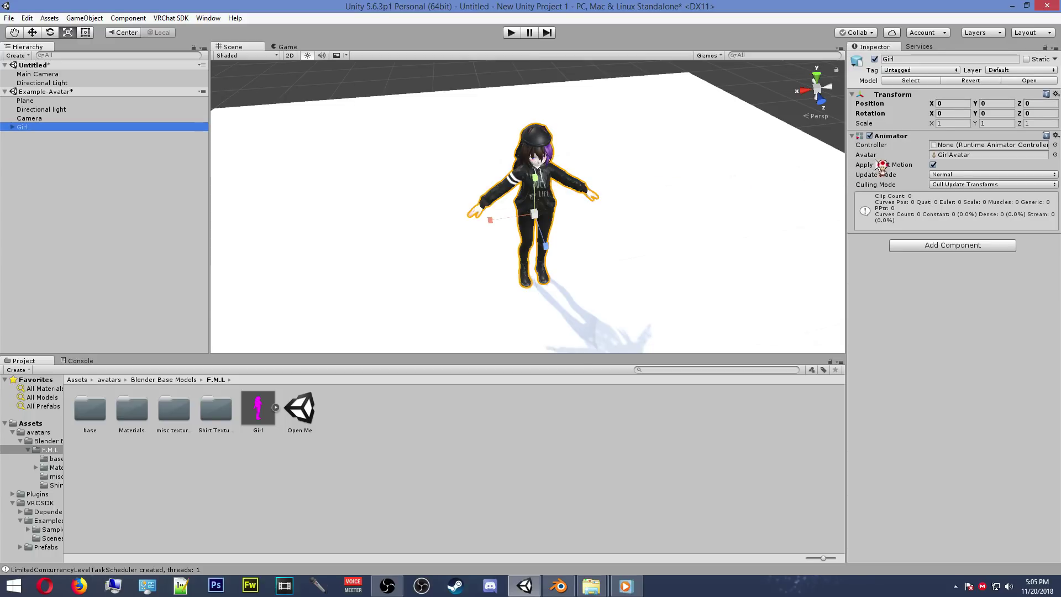
{"action": "left_click", "coordinate": [893, 95]}
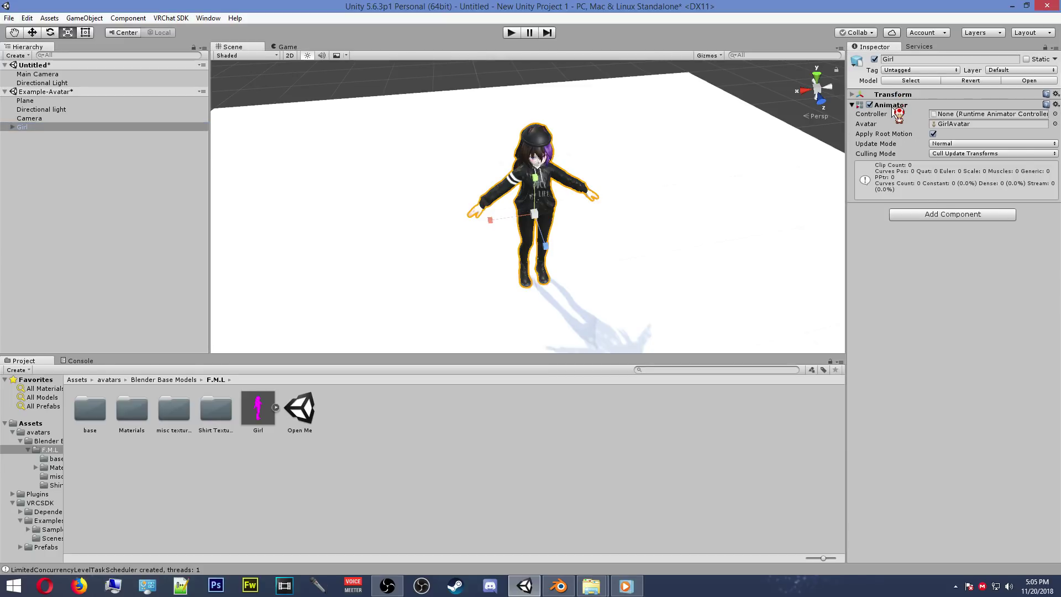
{"action": "left_click", "coordinate": [891, 106]}
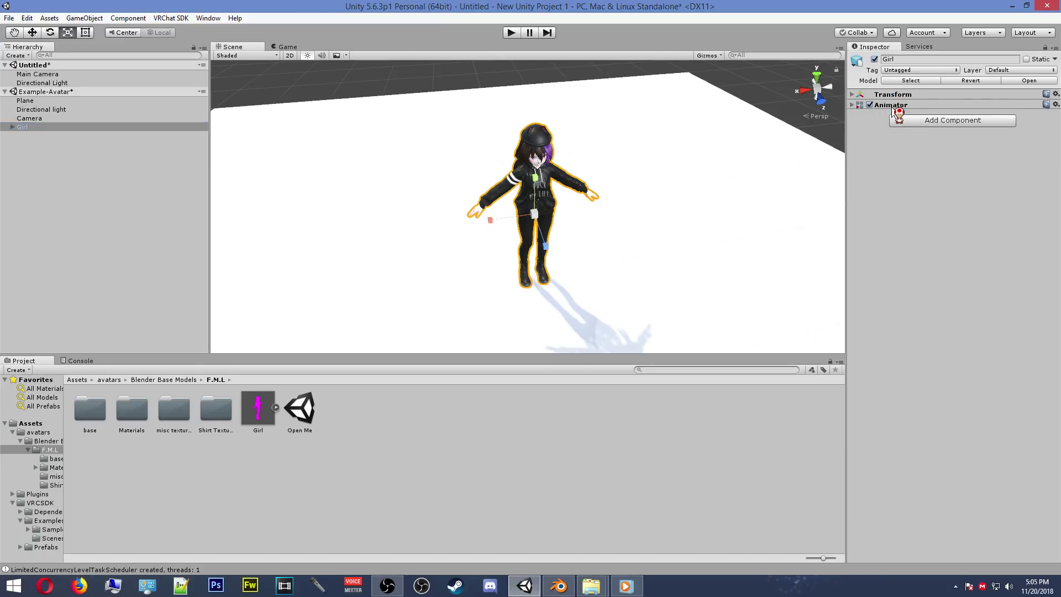
{"action": "left_click", "coordinate": [922, 122]}
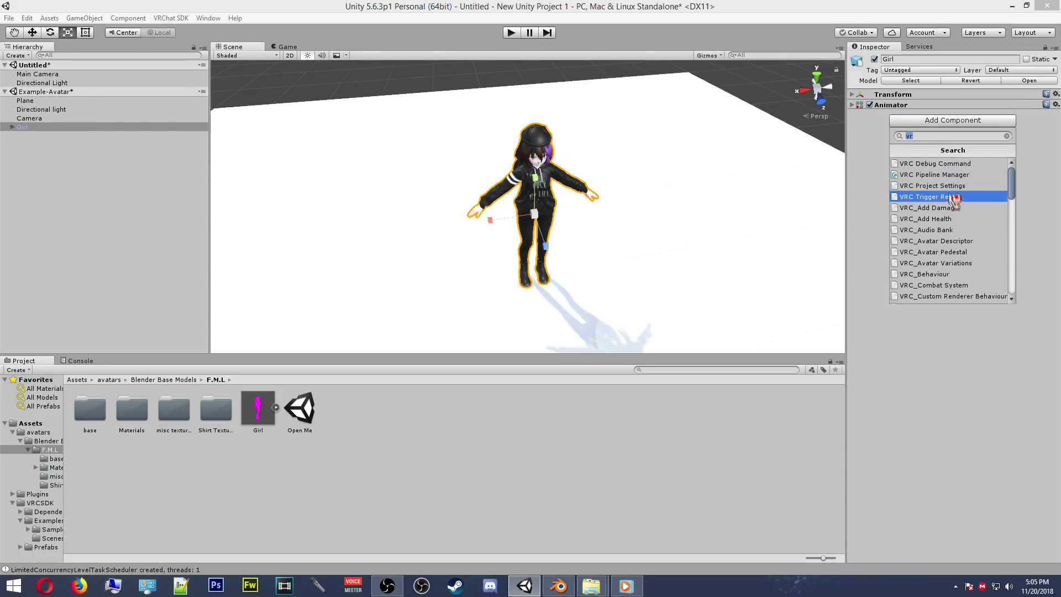
{"action": "left_click", "coordinate": [967, 243]}
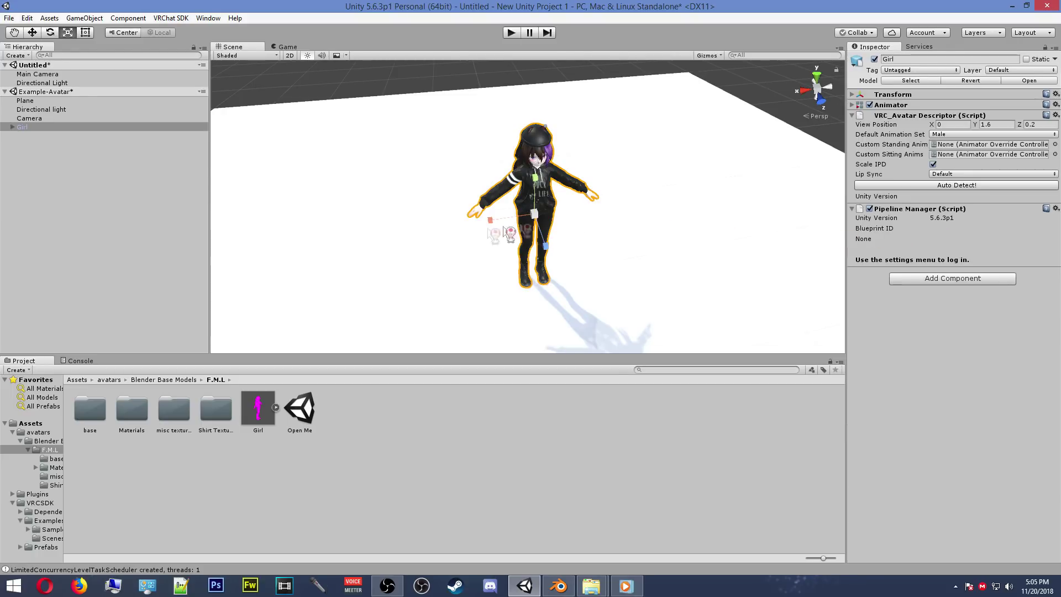
Set the View Position Y of the Girl's avatar descriptor to 1.3 and check the view point against her eyes
{"action": "left_click", "coordinate": [24, 128]}
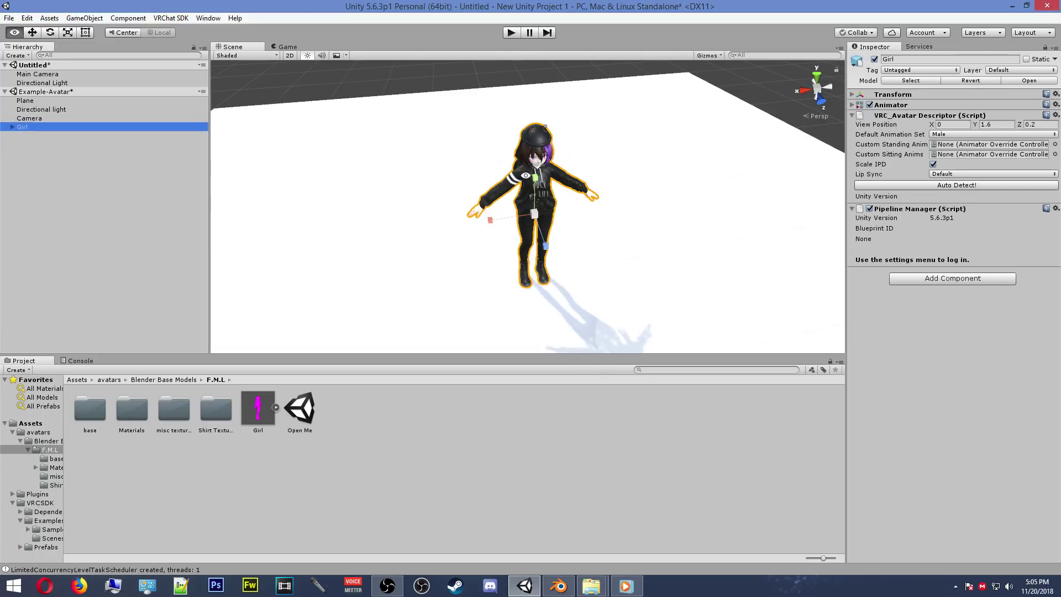
{"action": "left_click_drag", "start_coordinate": [529, 183], "coordinate": [751, 137], "text": "alt"}
{"action": "scroll", "coordinate": [605, 130], "scroll_direction": "up", "scroll_amount": 2}
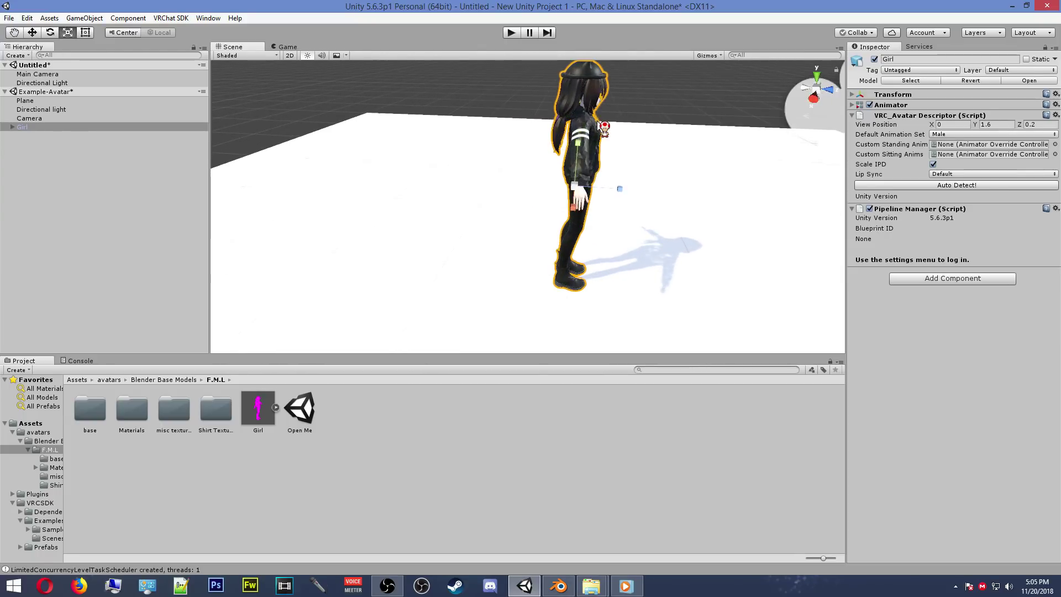
{"action": "left_click_drag", "start_coordinate": [619, 131], "coordinate": [611, 186], "text": "alt"}
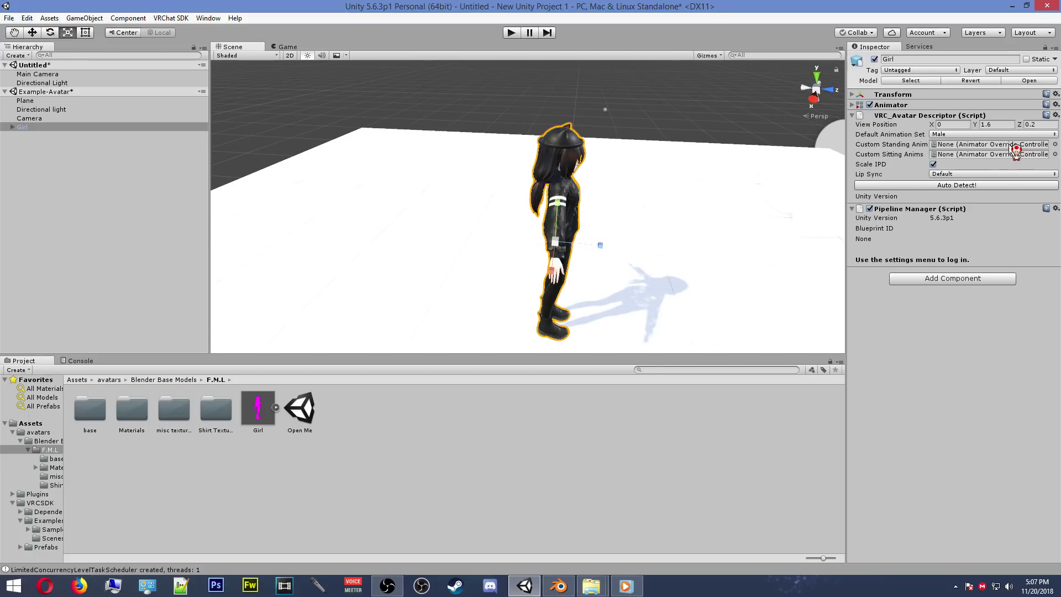
{"action": "left_click", "coordinate": [998, 125]}
{"action": "type", "text": "1.3"}
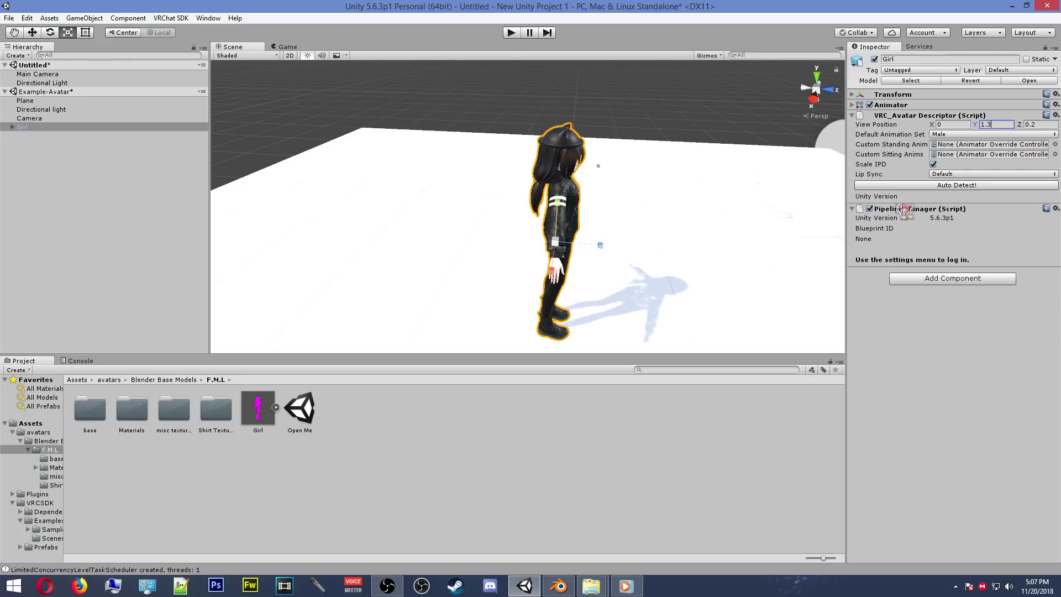
{"action": "scroll", "coordinate": [594, 181], "scroll_direction": "up", "scroll_amount": 2}
{"action": "scroll", "coordinate": [594, 181], "scroll_direction": "up", "scroll_amount": 1}
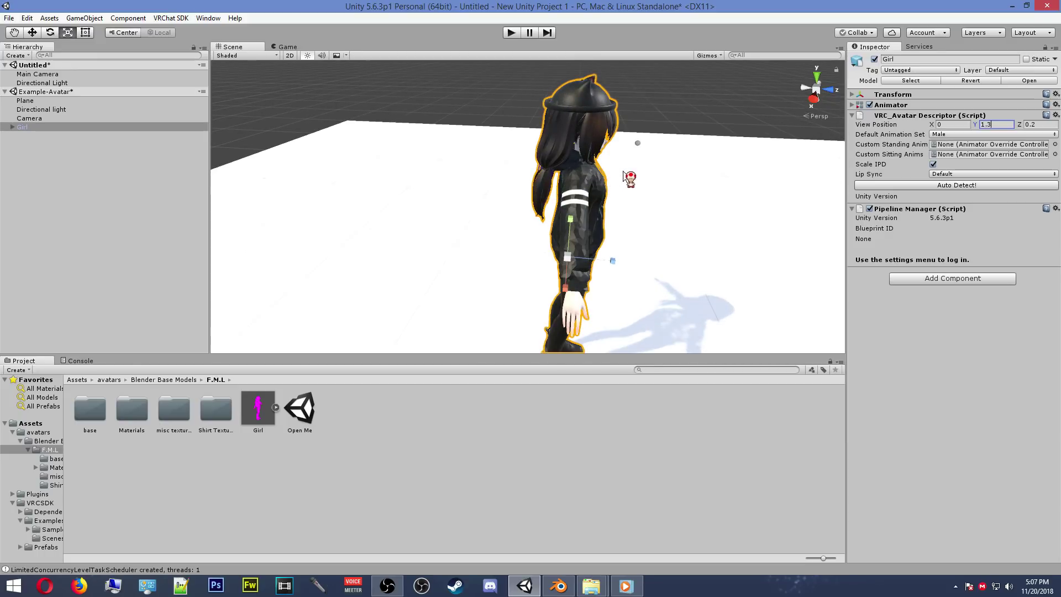
{"action": "left_click_drag", "start_coordinate": [652, 165], "coordinate": [547, 145], "text": "alt"}
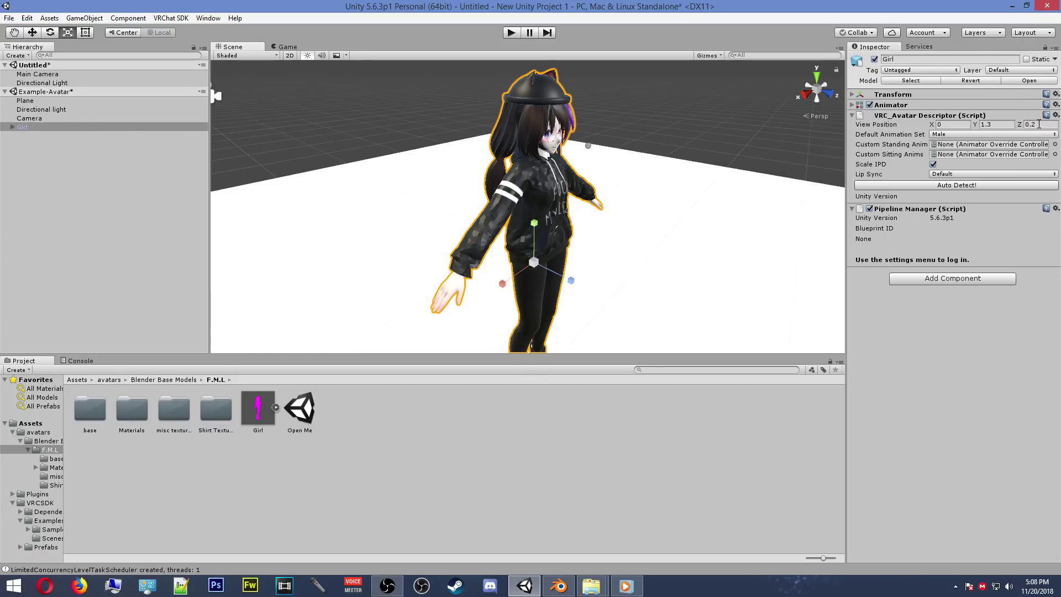
Set the View Position Z of the Girl's avatar descriptor to 0.1 and check the view point against her face
{"action": "left_click", "coordinate": [1039, 124]}
{"action": "type", "text": "0.1"}
{"action": "left_click", "coordinate": [1015, 116]}
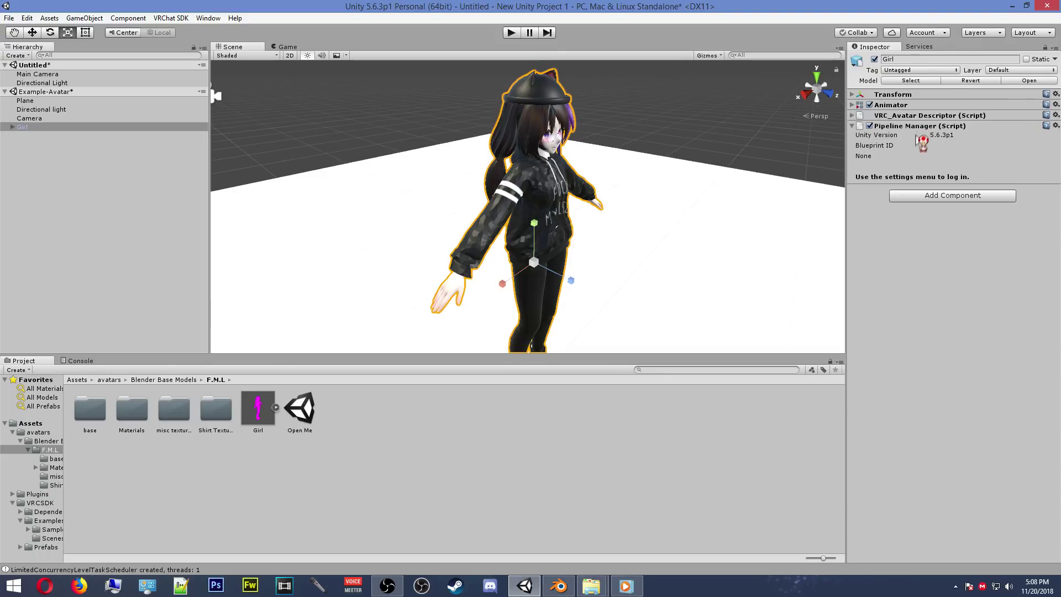
{"action": "left_click", "coordinate": [920, 116]}
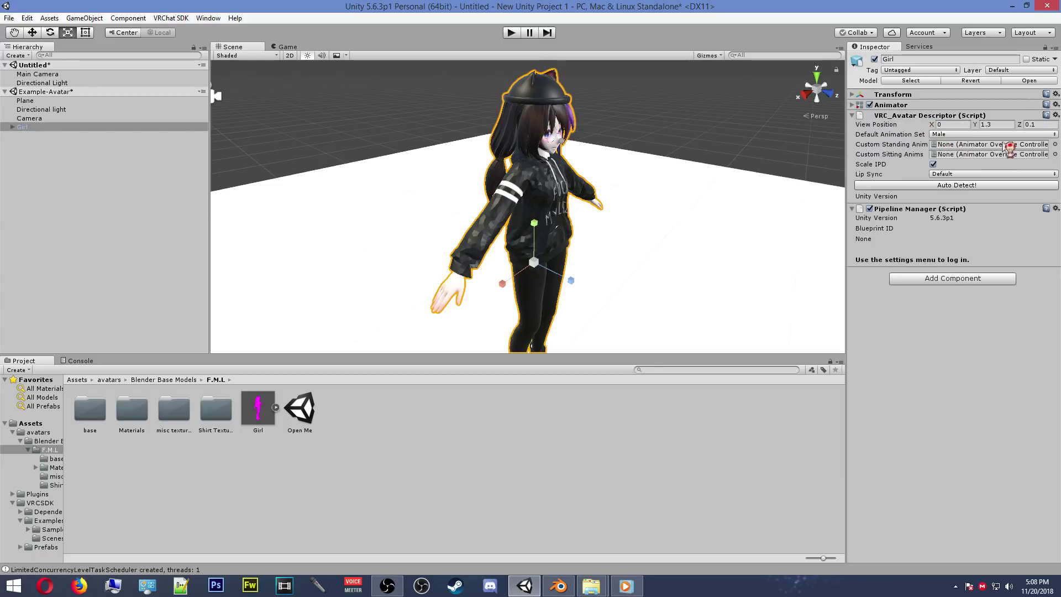
Set the View Position Z of the Girl's avatar descriptor to 0
{"action": "left_click", "coordinate": [1038, 124]}
{"action": "left_click", "coordinate": [1038, 125]}
{"action": "double_click", "coordinate": [1039, 124]}
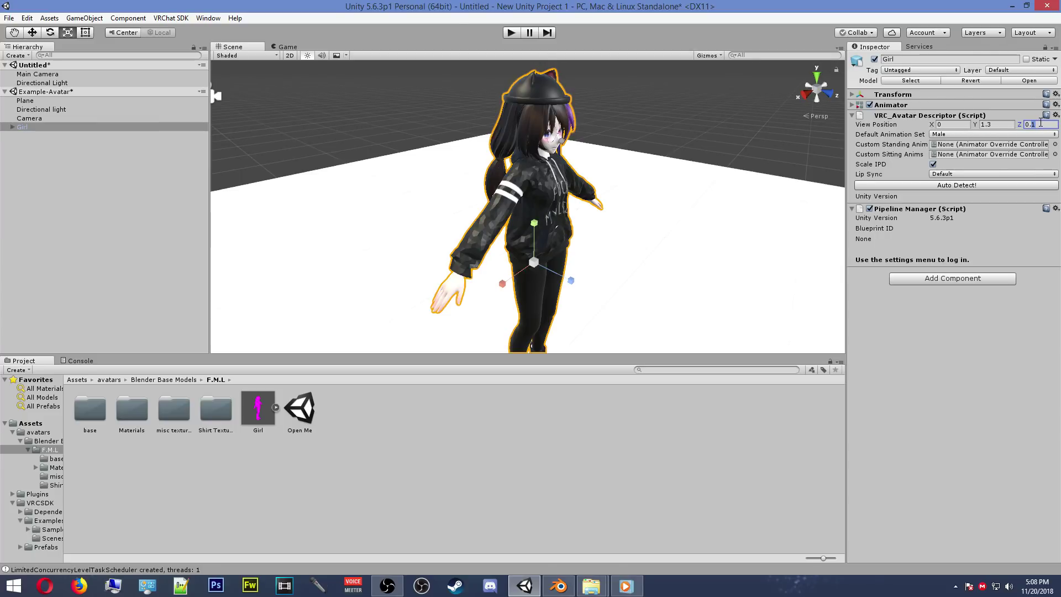
{"action": "type", "text": "0"}
Select the Plane and collapse its Mesh Collider and Mesh Renderer components
{"action": "left_click", "coordinate": [607, 190]}
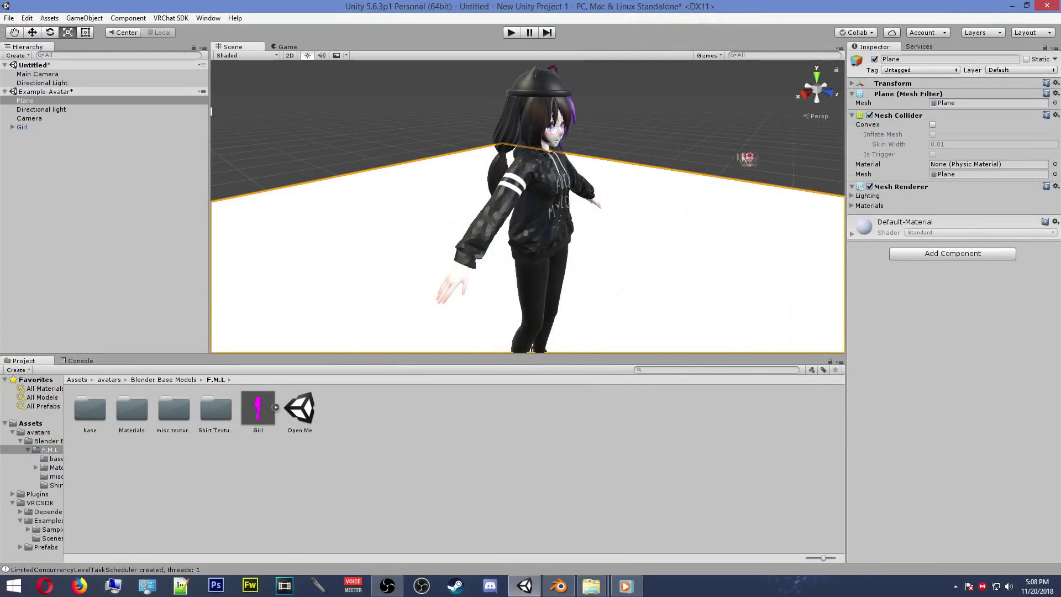
{"action": "left_click", "coordinate": [901, 117]}
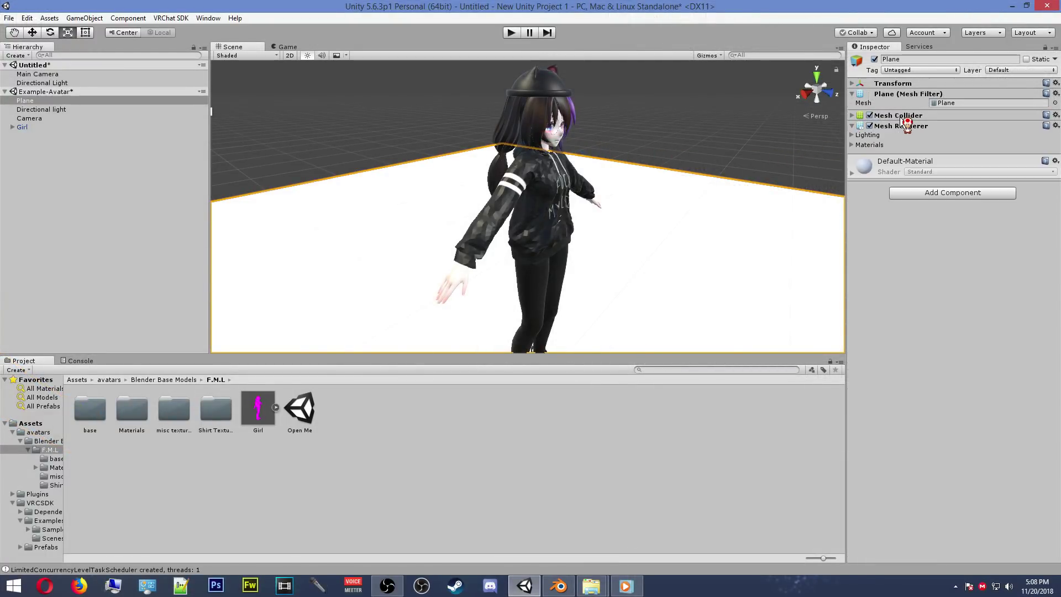
{"action": "left_click", "coordinate": [898, 127]}
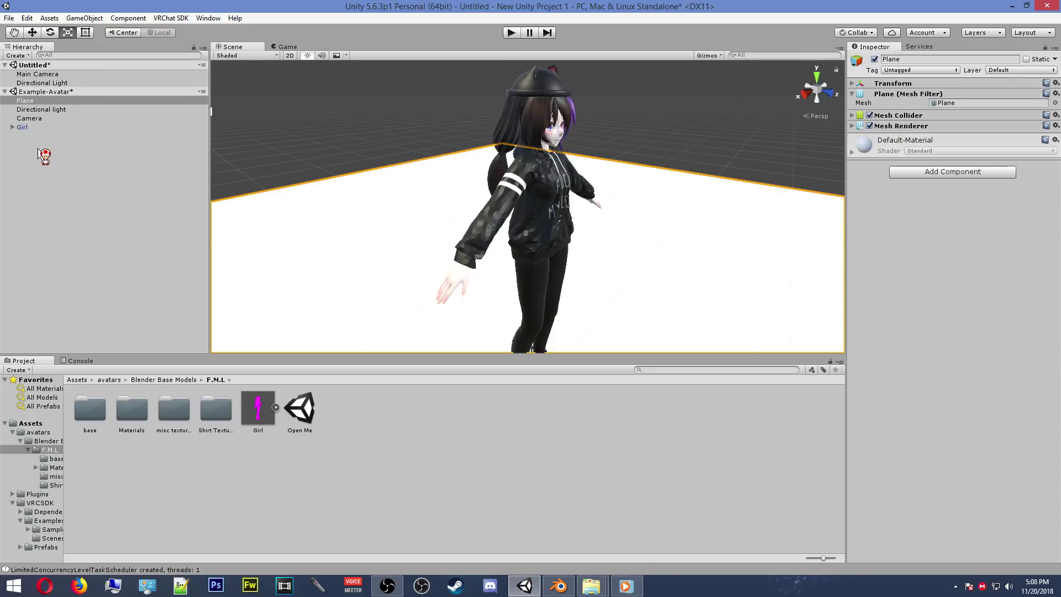
Move the Example-Avatar scene's Camera closer to the Girl and slightly down to frame her head and upper body, checking the game view
{"action": "left_click", "coordinate": [35, 120]}
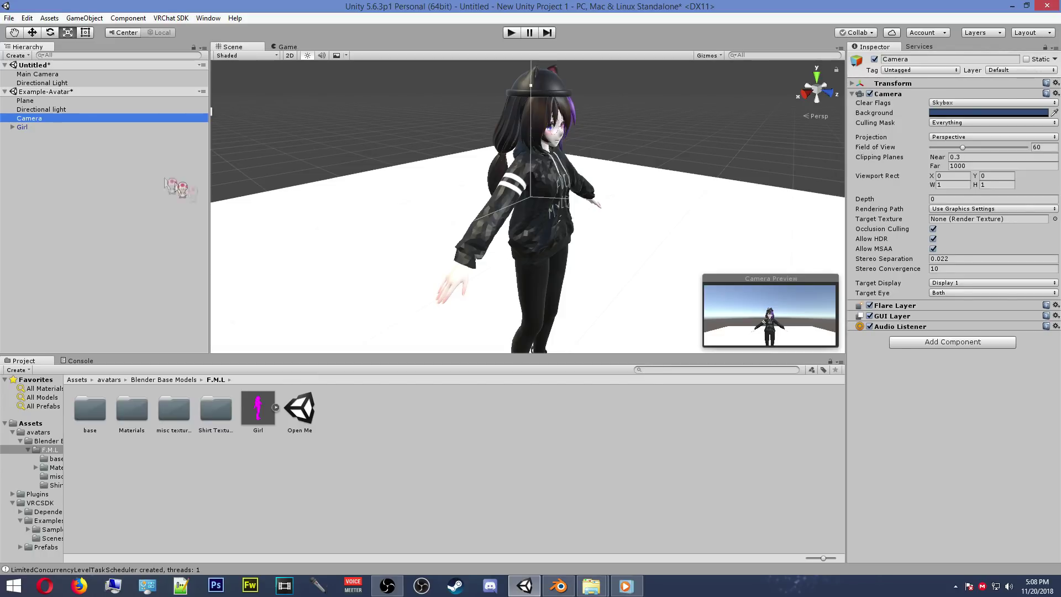
{"action": "scroll", "coordinate": [408, 306], "scroll_direction": "down", "scroll_amount": 1}
{"action": "scroll", "coordinate": [409, 307], "scroll_direction": "down", "scroll_amount": 3}
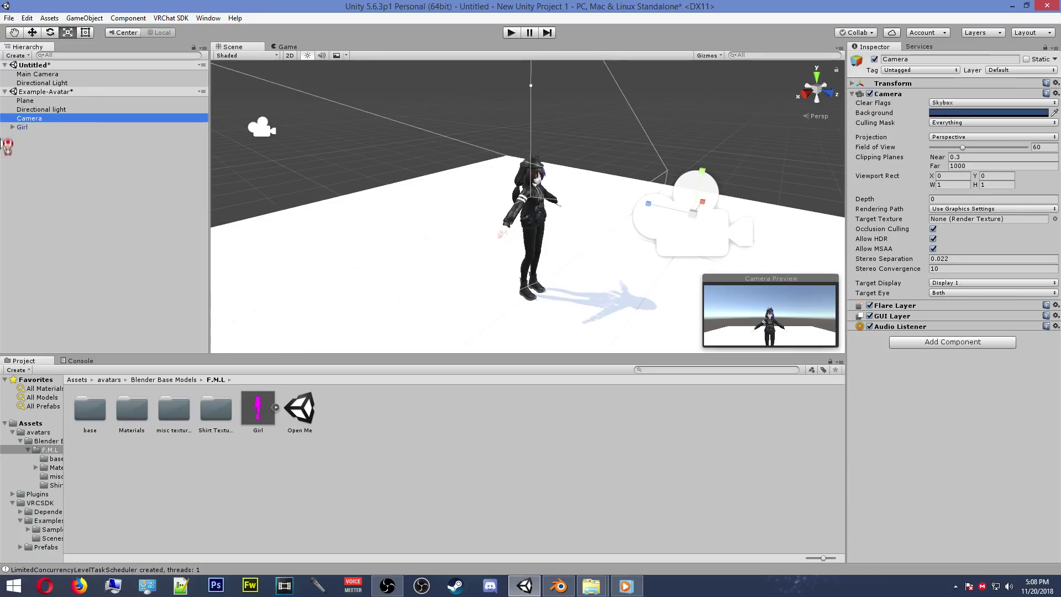
{"action": "left_click", "coordinate": [31, 33]}
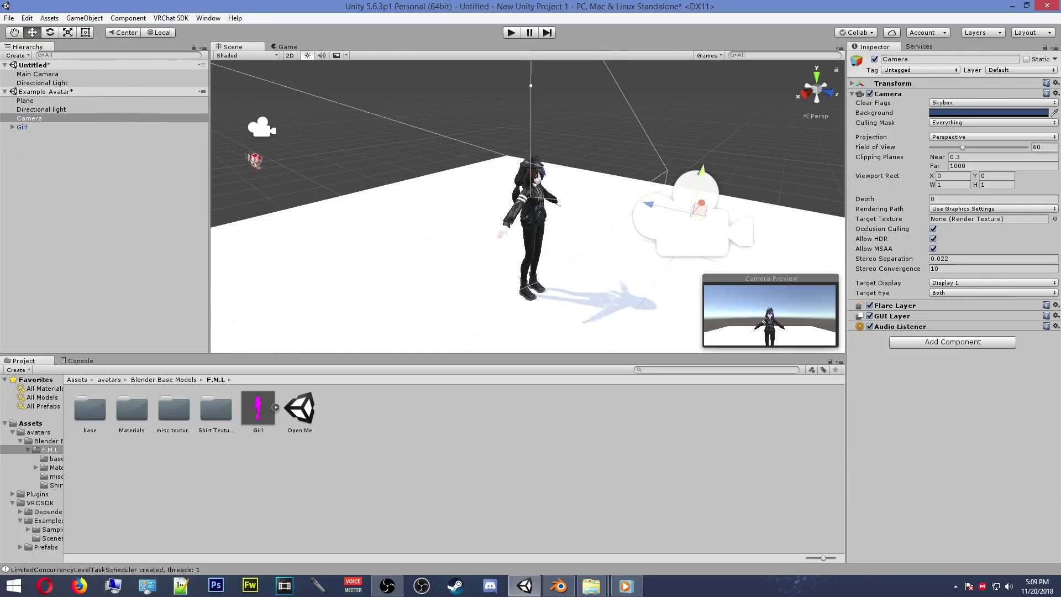
{"action": "scroll", "coordinate": [590, 260], "scroll_direction": "down", "scroll_amount": 3}
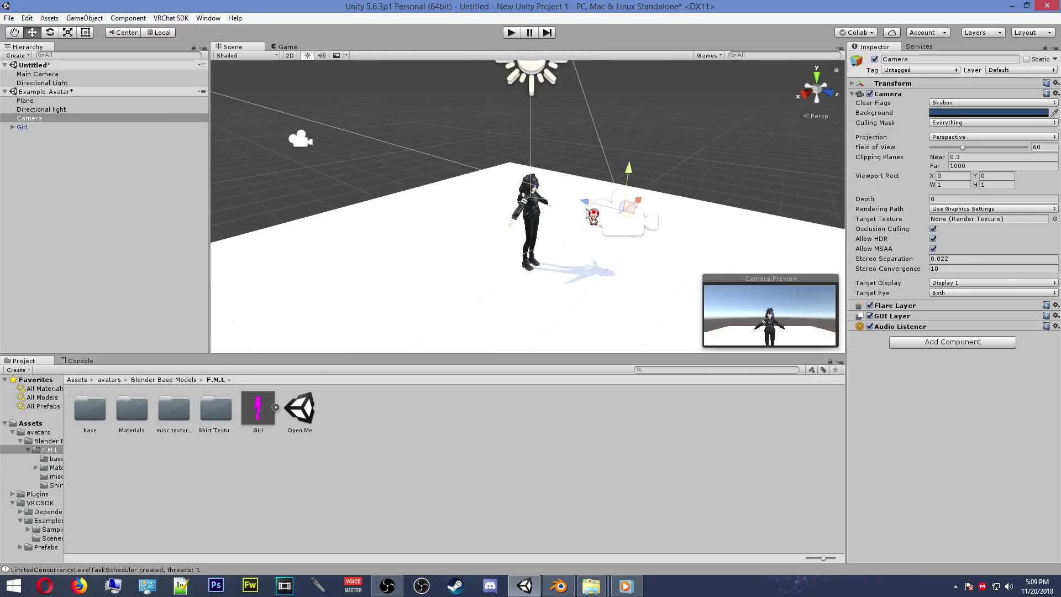
{"action": "left_click_drag", "start_coordinate": [584, 202], "coordinate": [522, 184]}
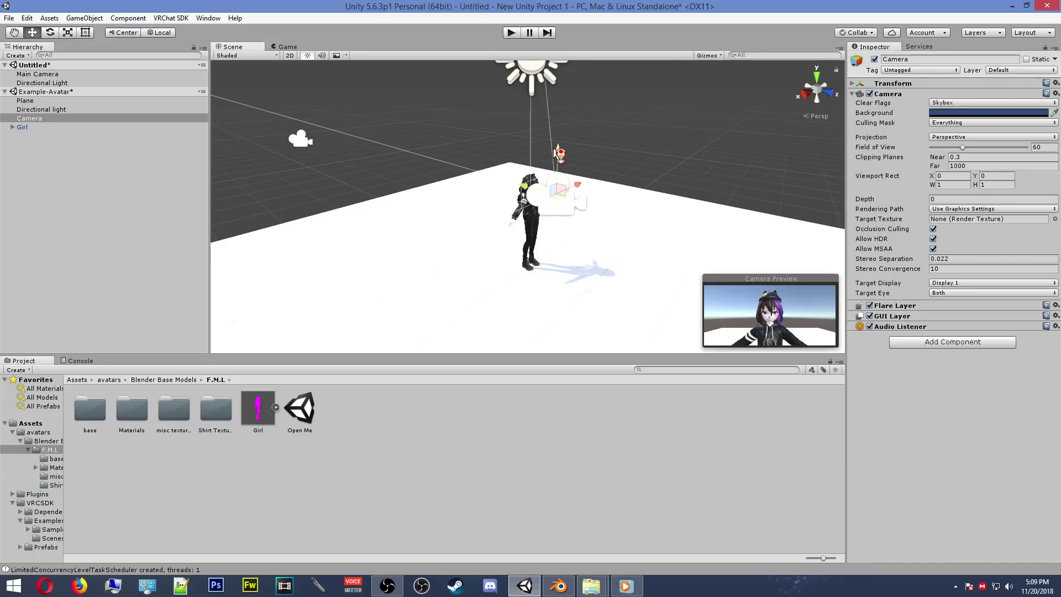
{"action": "left_click_drag", "start_coordinate": [554, 153], "coordinate": [550, 154]}
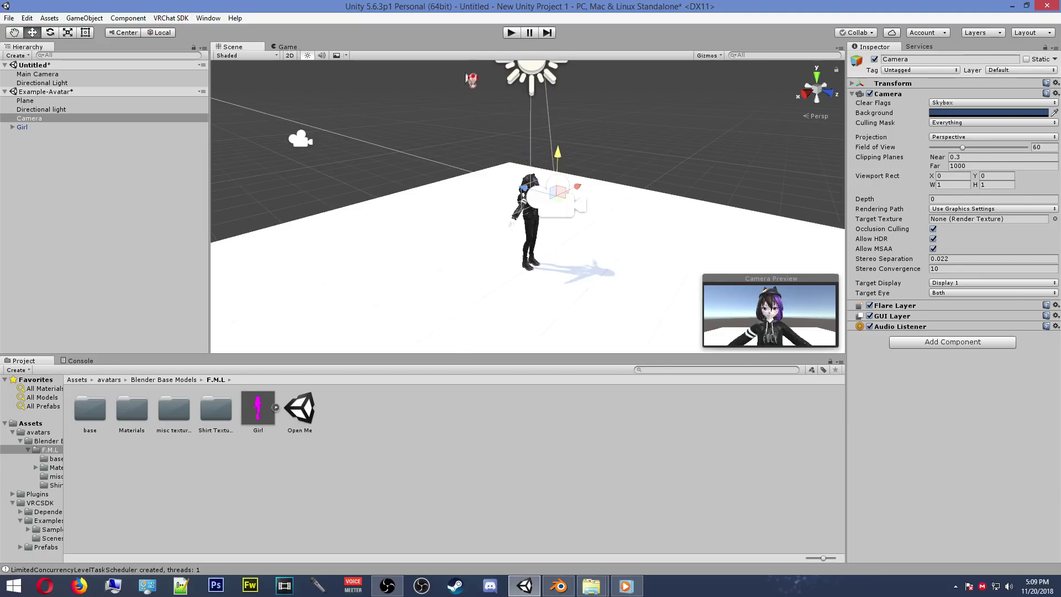
{"action": "left_click", "coordinate": [288, 47]}
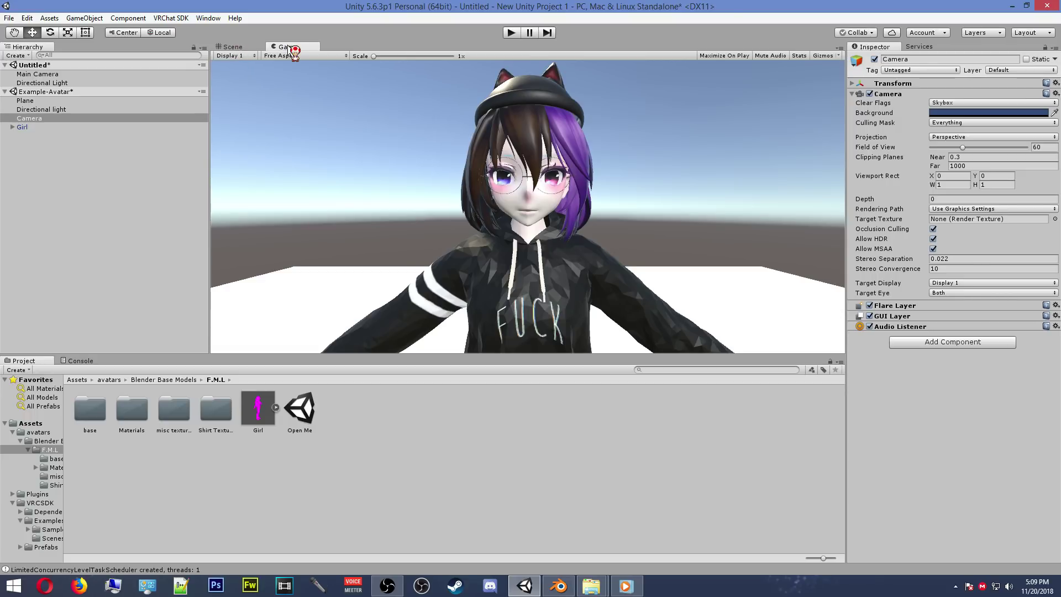
{"action": "left_click", "coordinate": [235, 48]}
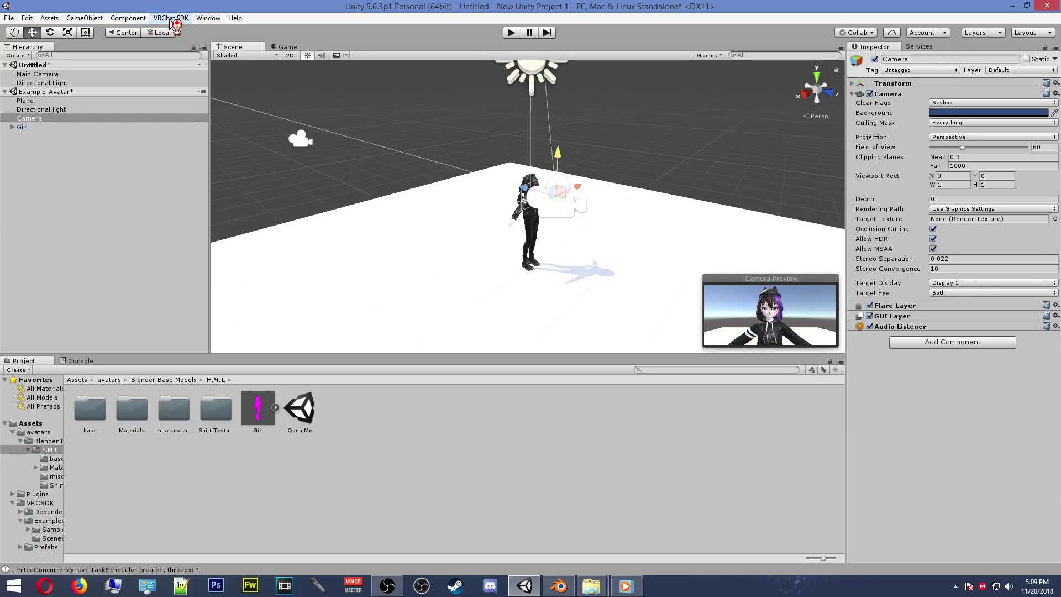
Build and publish the Girl avatar from the VRChat SDK build control panel, and close the panel
{"action": "left_click", "coordinate": [170, 18]}
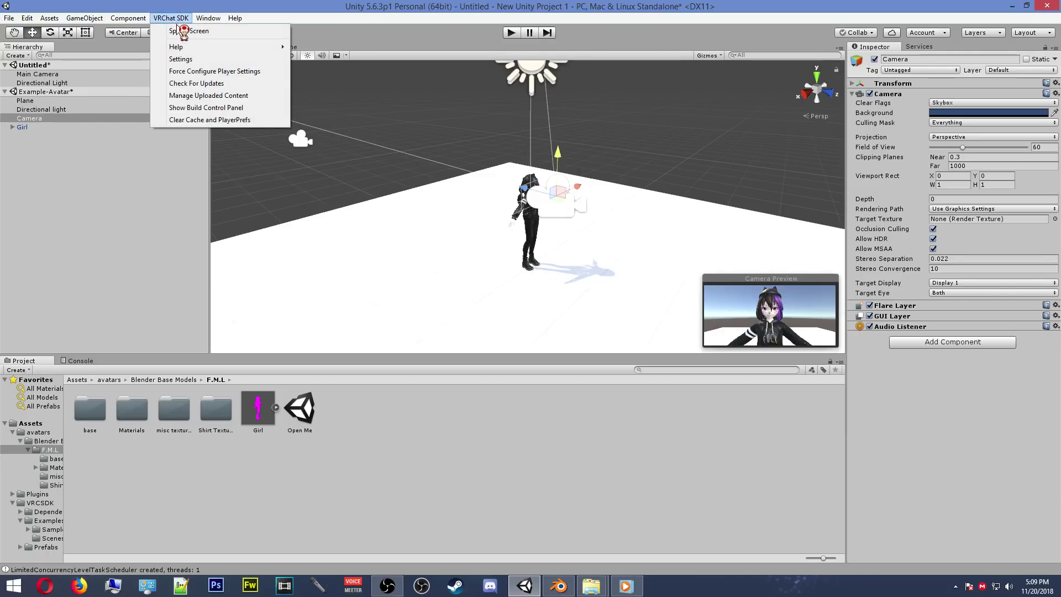
{"action": "left_click", "coordinate": [216, 107]}
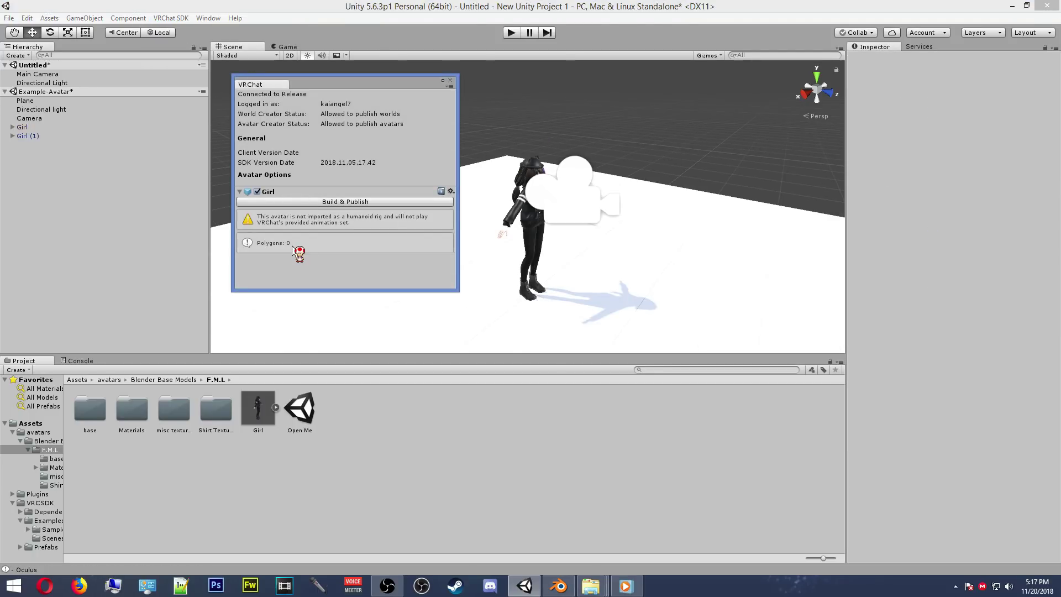
{"action": "left_click", "coordinate": [321, 202]}
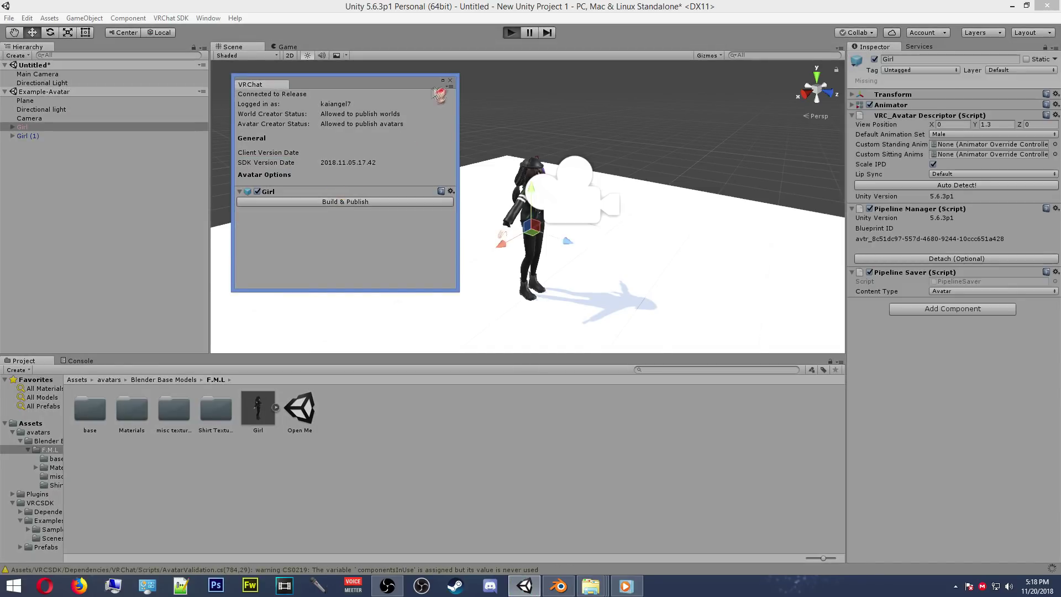
{"action": "left_click", "coordinate": [450, 82]}
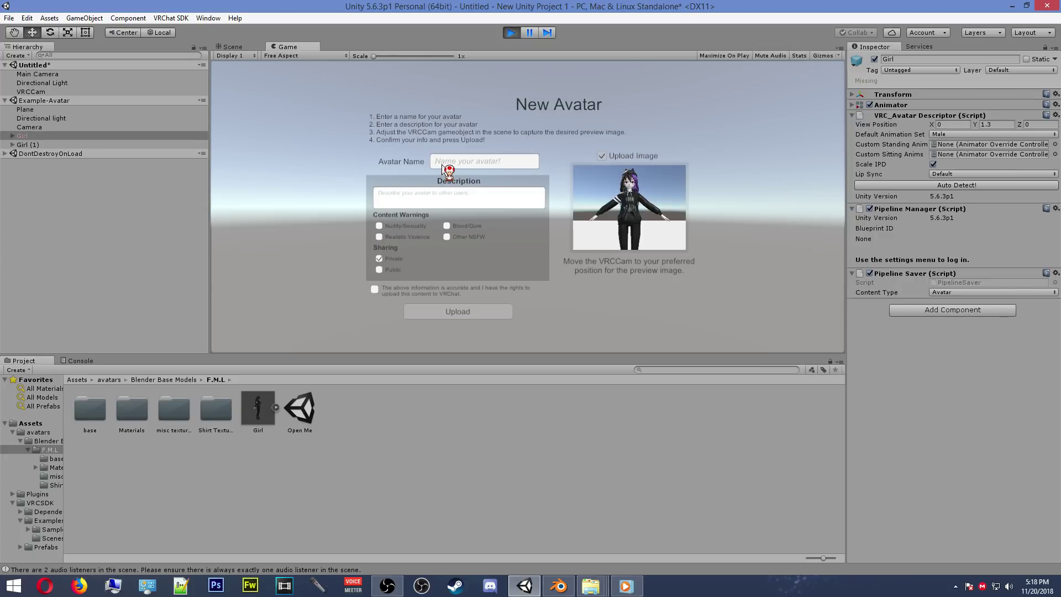
Name the new avatar Girl, accept the content rights statement and upload it
{"action": "type", "text": "girl"}
{"action": "left_click", "coordinate": [374, 289]}
{"action": "left_click", "coordinate": [442, 312]}
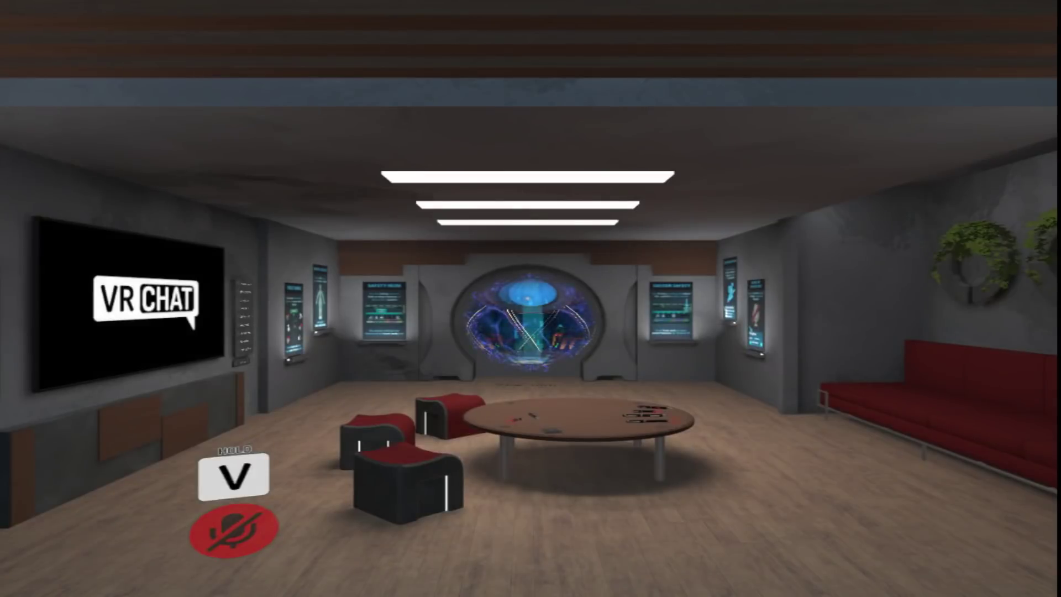
Switch to VRChat and open the list of avatars for changing the current one
{"action": "key", "text": "Escape"}
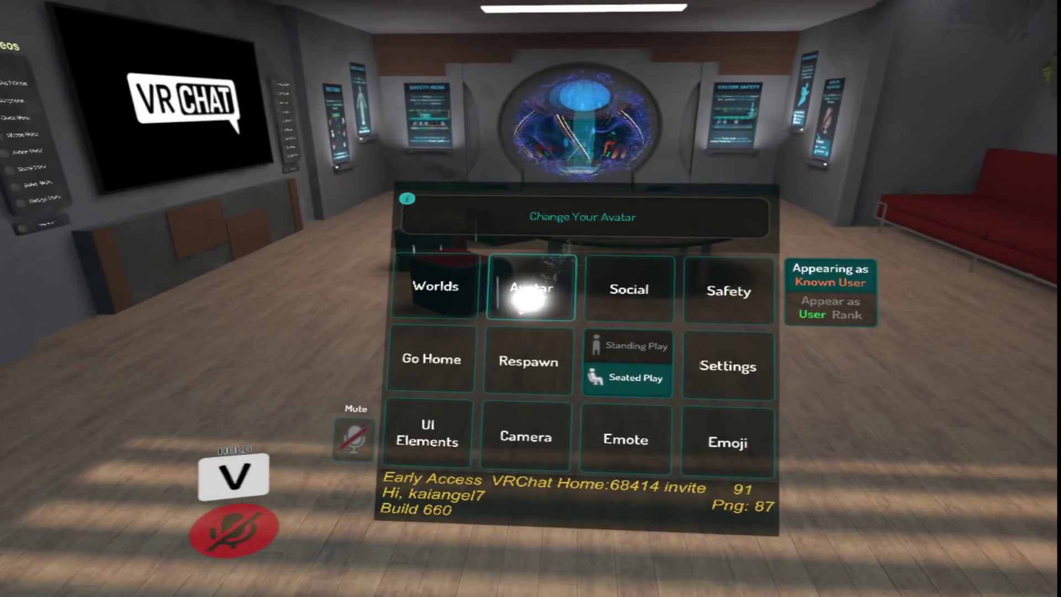
{"action": "left_click", "coordinate": [529, 298]}
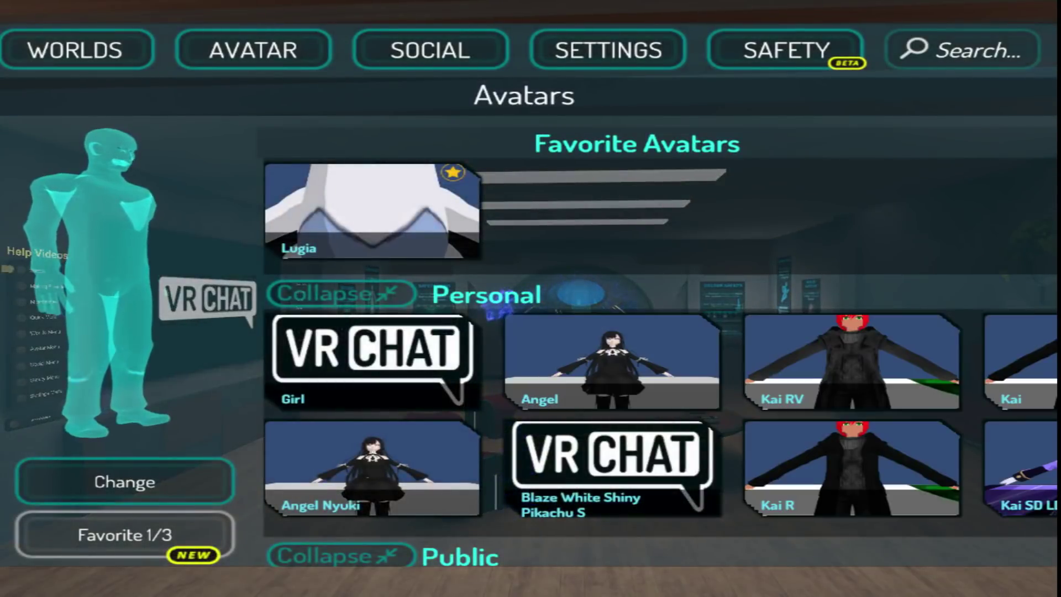